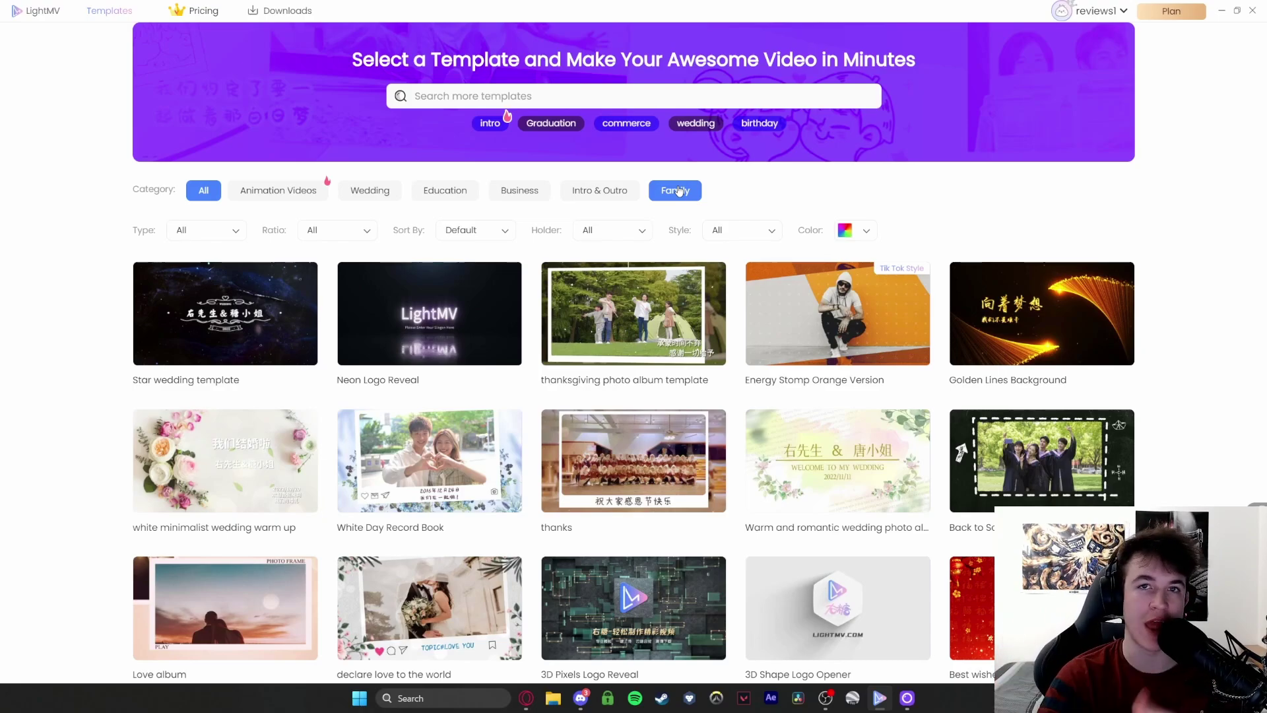
Step: Browse the template library and examine the type, ratio, sorting, holder and style filter options
mouse_move(863, 307)
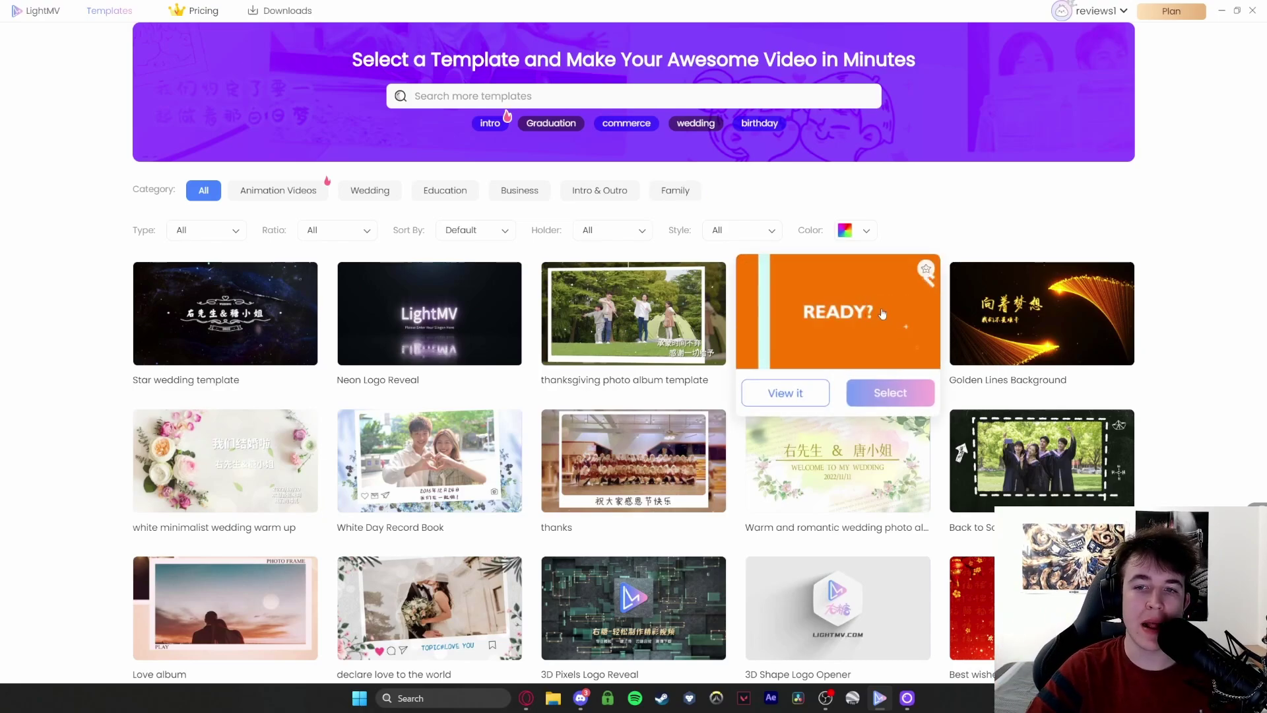
scroll(528, 316, down, 5)
scroll(532, 317, up, 5)
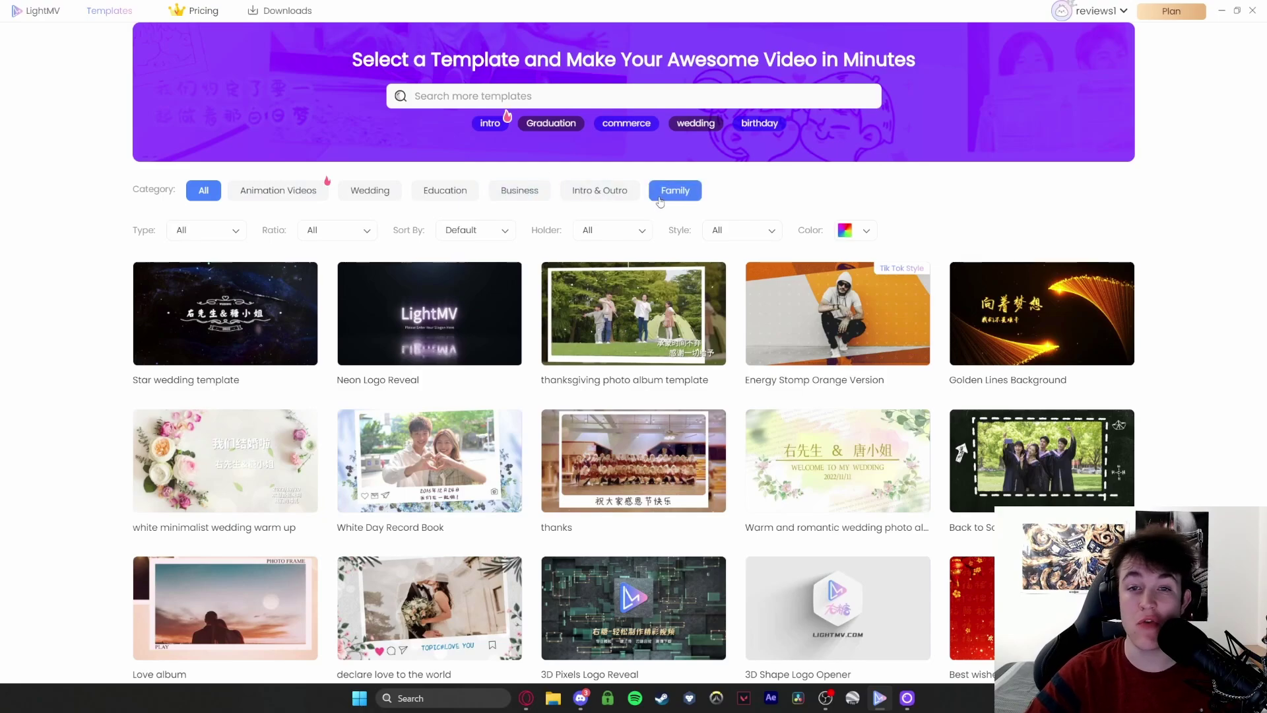
click(215, 233)
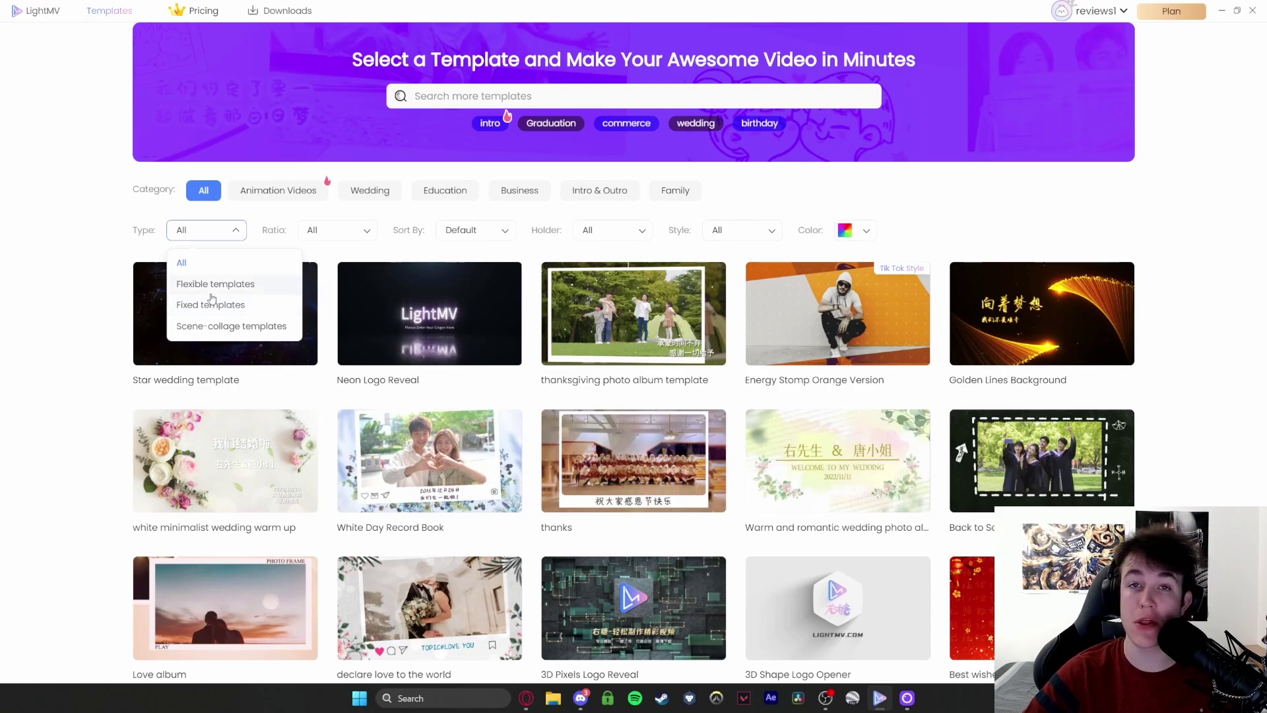
click(333, 241)
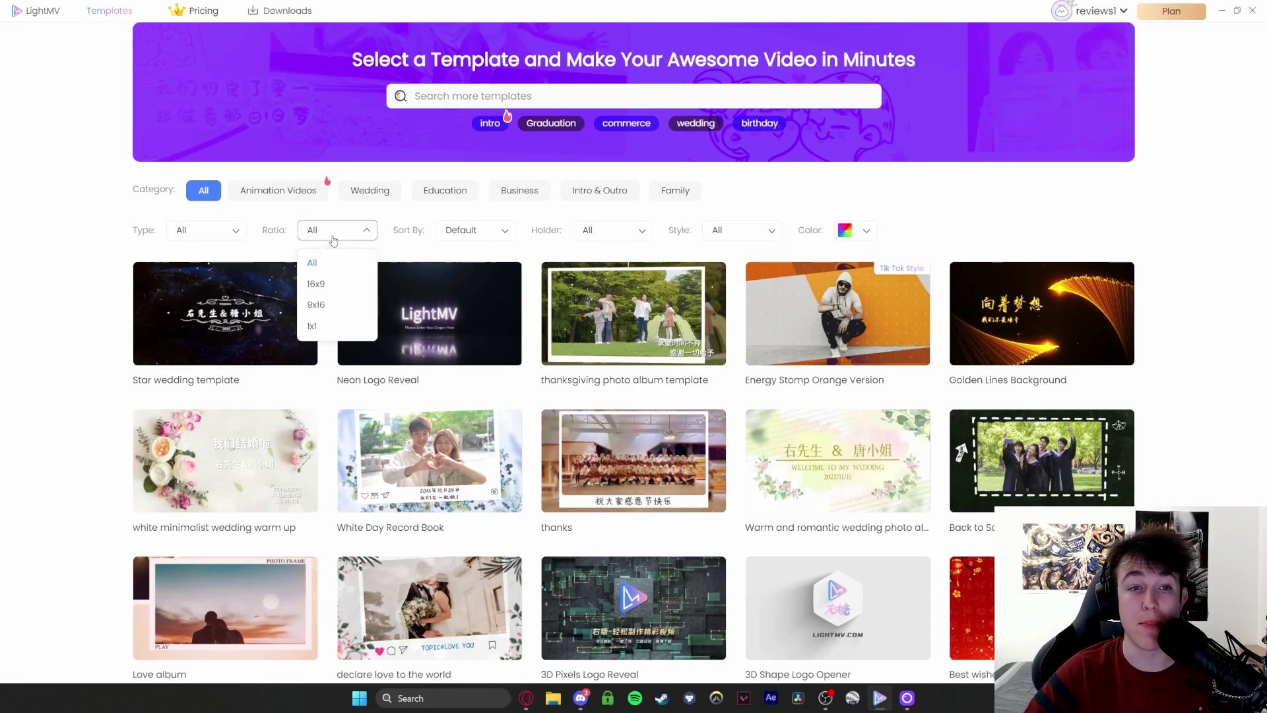
click(464, 232)
click(596, 240)
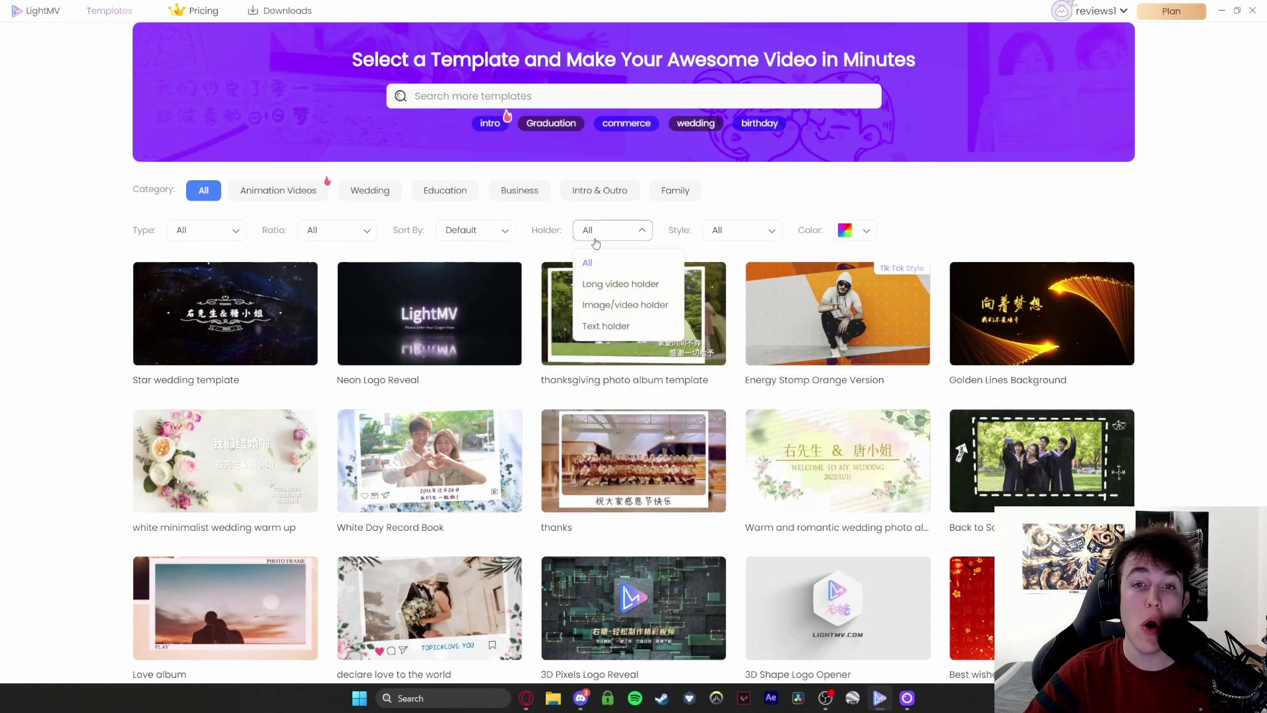
click(714, 232)
click(753, 198)
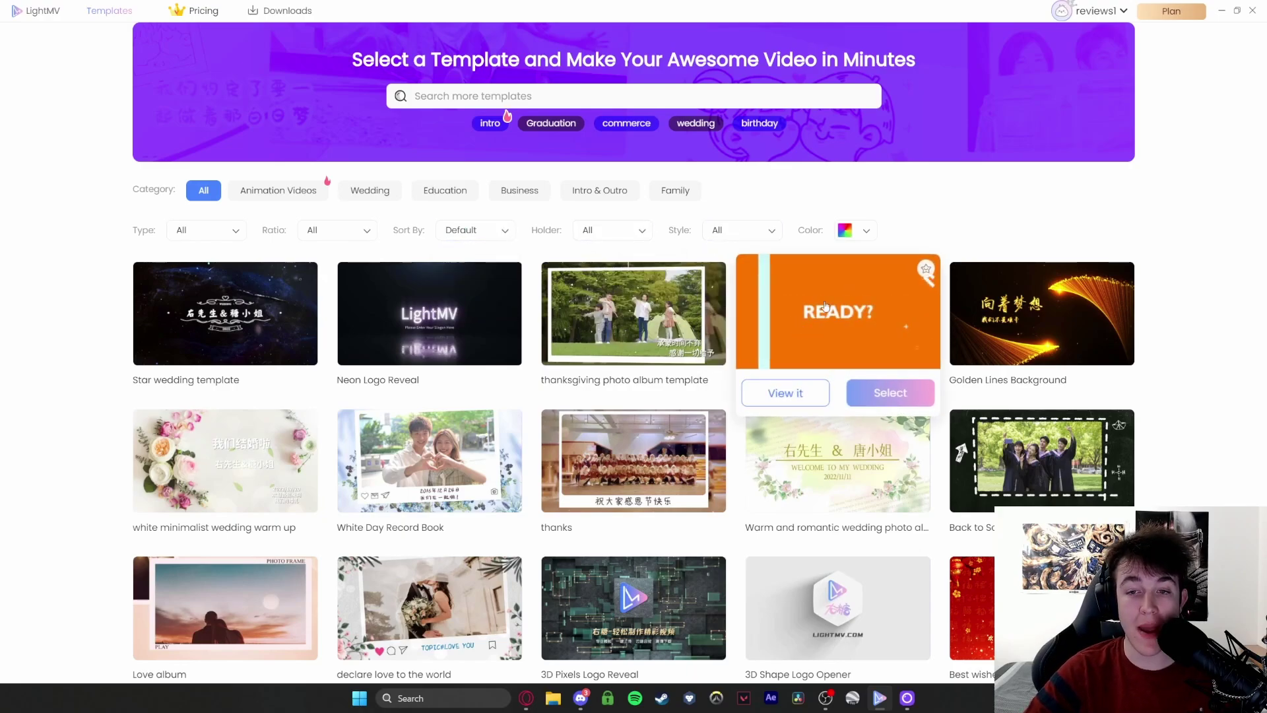
Step: Preview the Energy Stomp Orange Version template with its sound muted and start a project from it in 16:9 (horizontal)
click(795, 395)
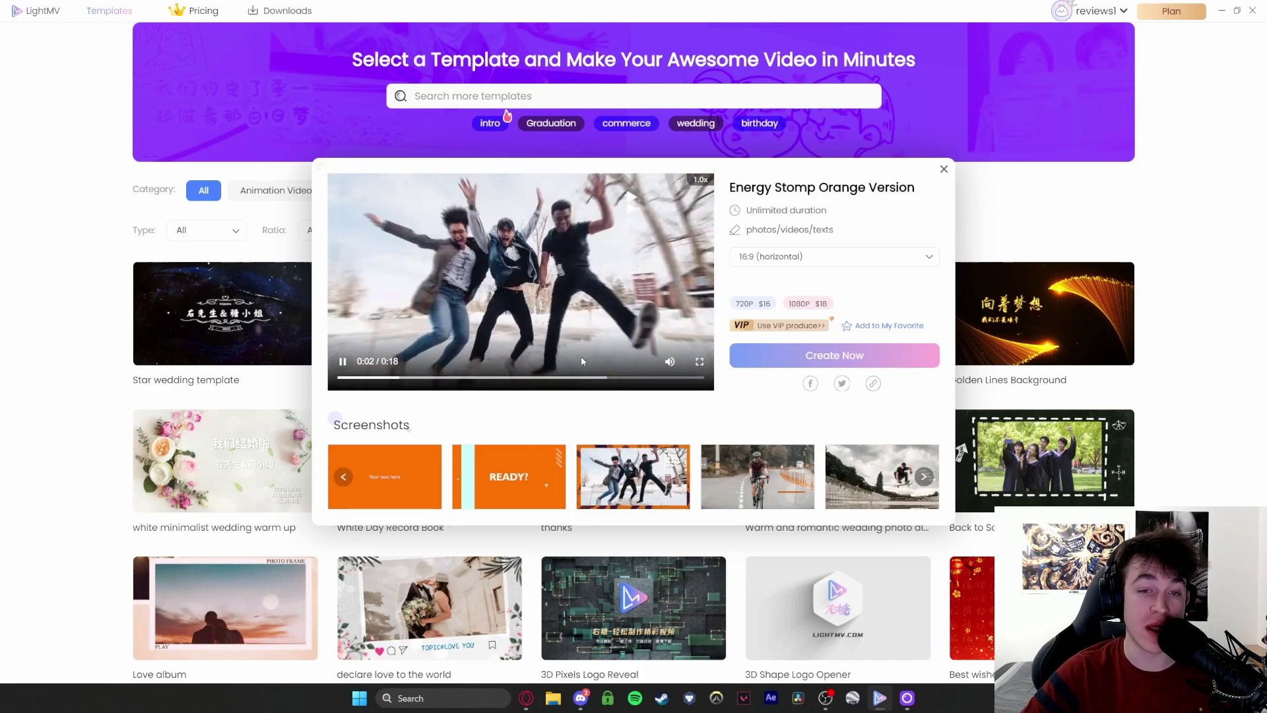
click(668, 364)
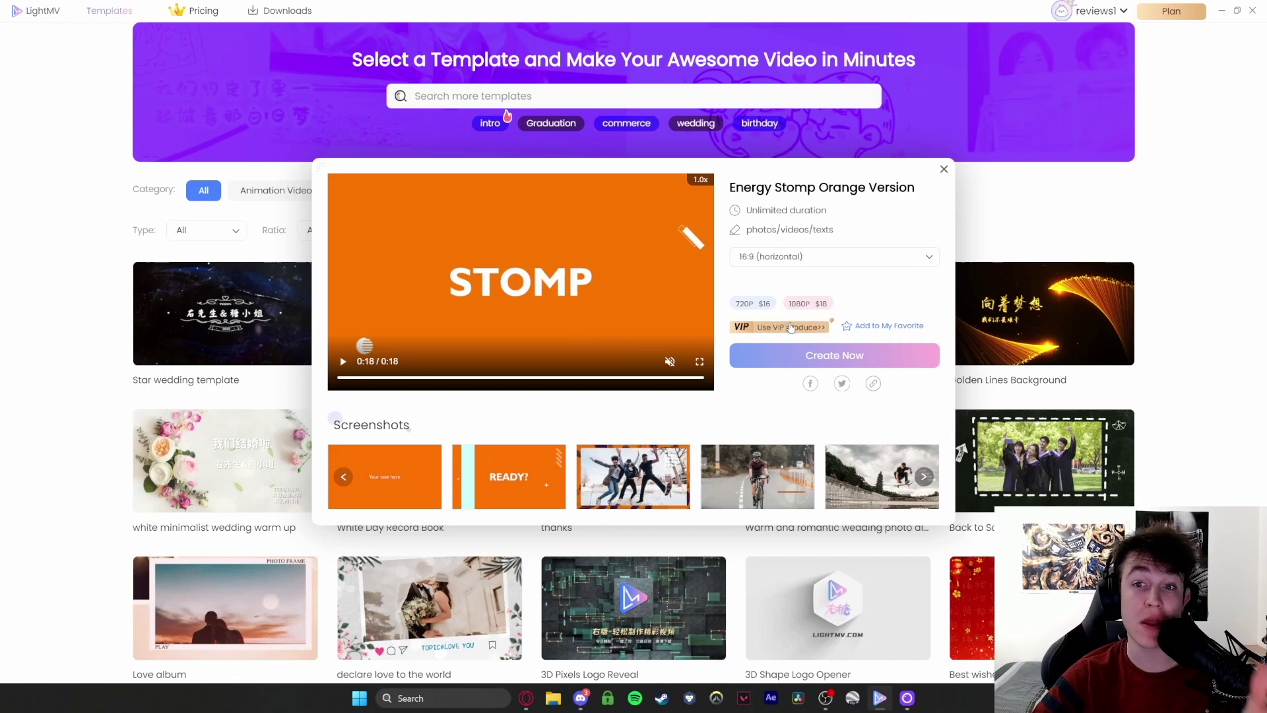
click(794, 261)
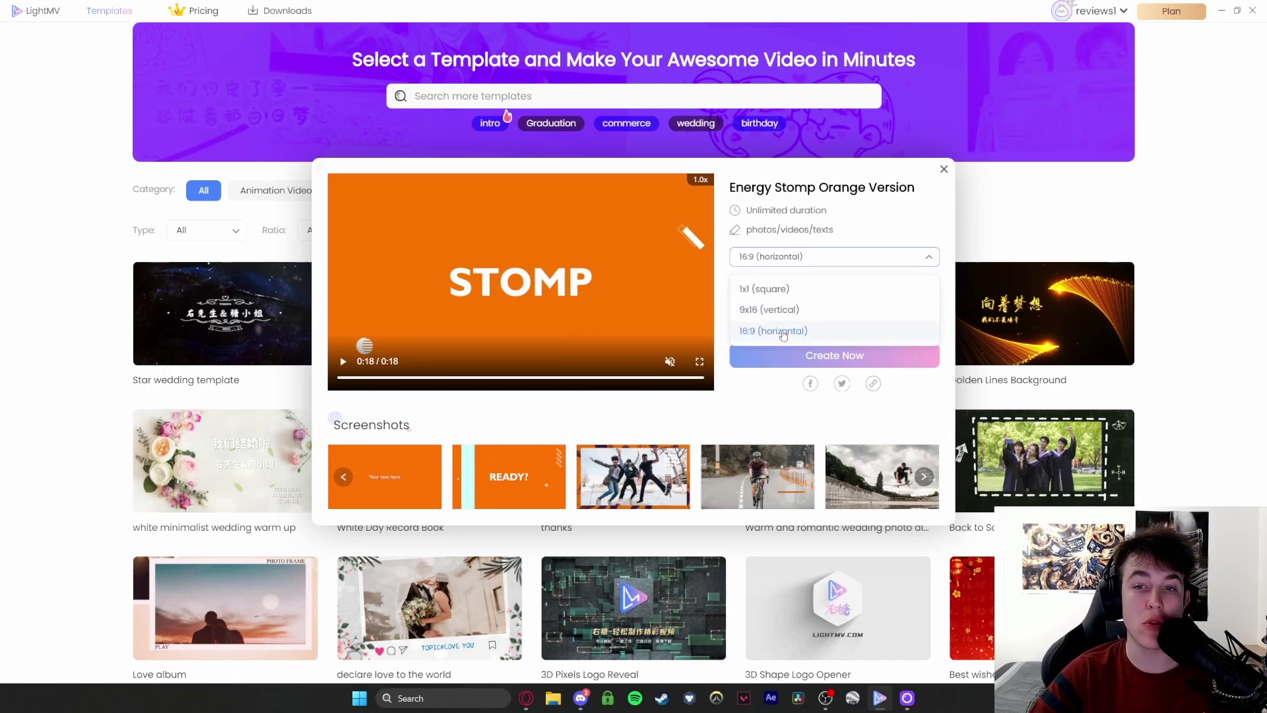
click(795, 339)
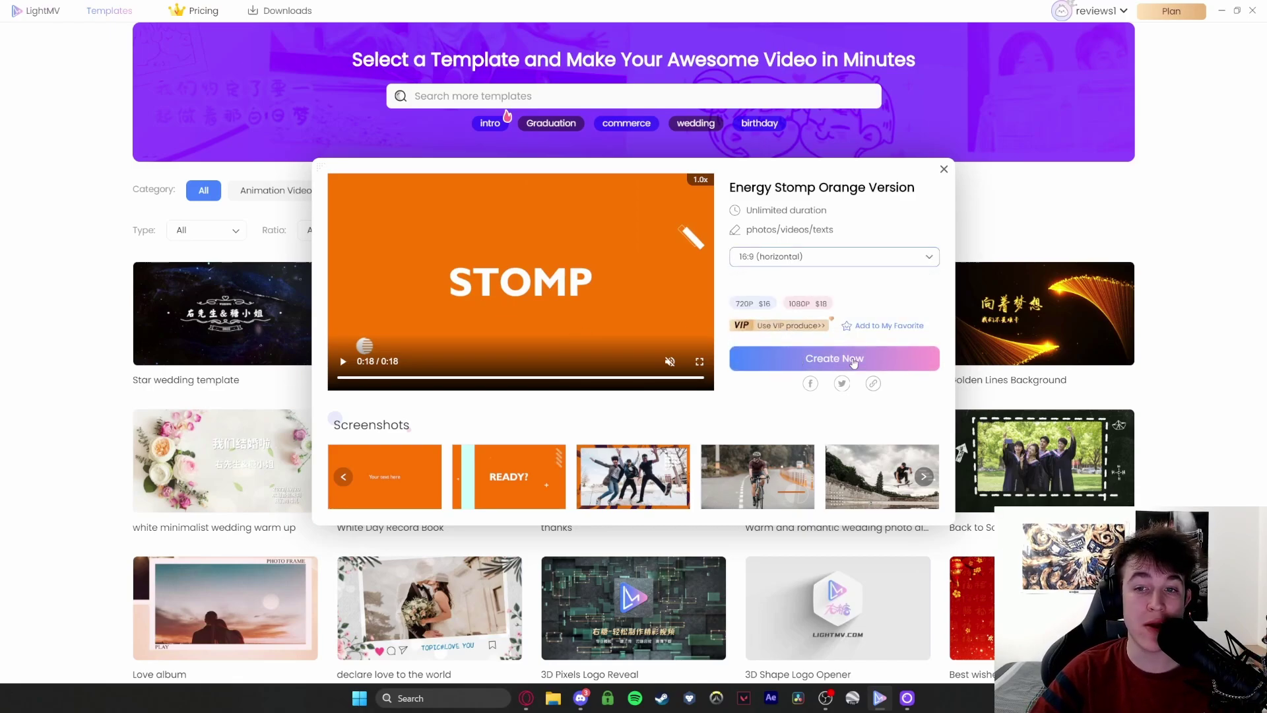
click(853, 362)
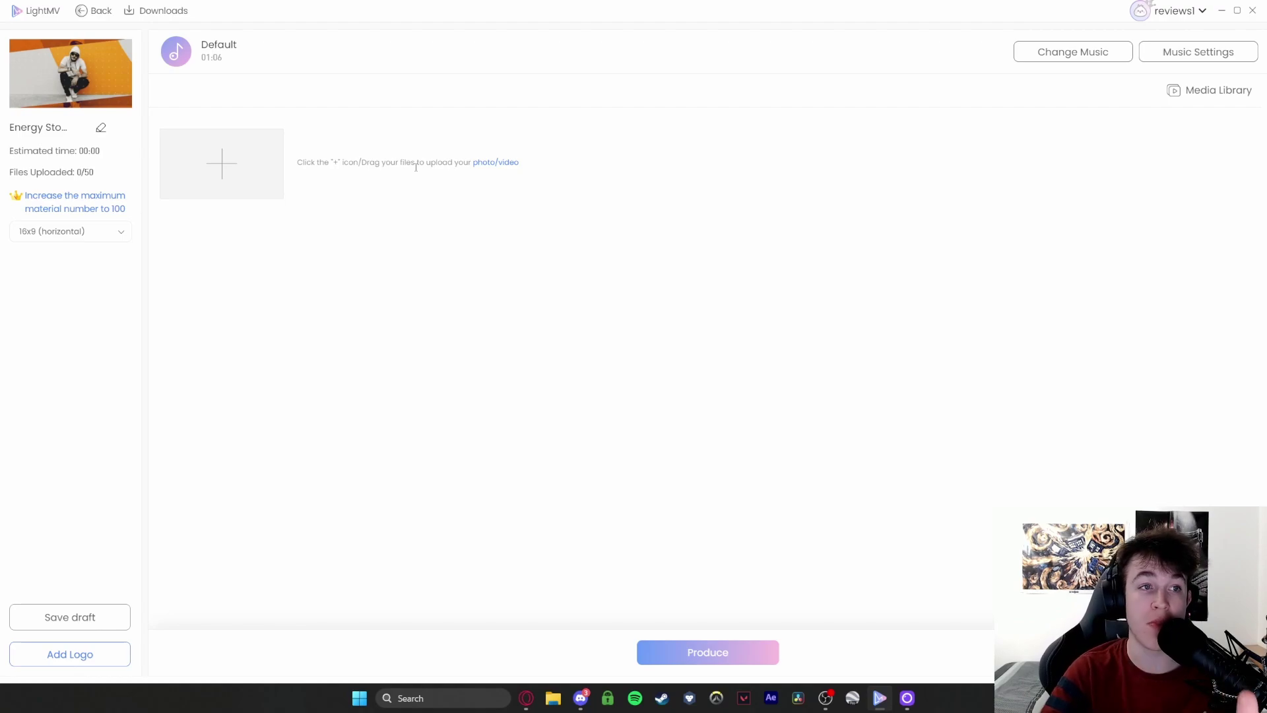
Step: Review the project's estimated time and the default music's trim, volume and fade settings
drag(76, 173, 102, 153)
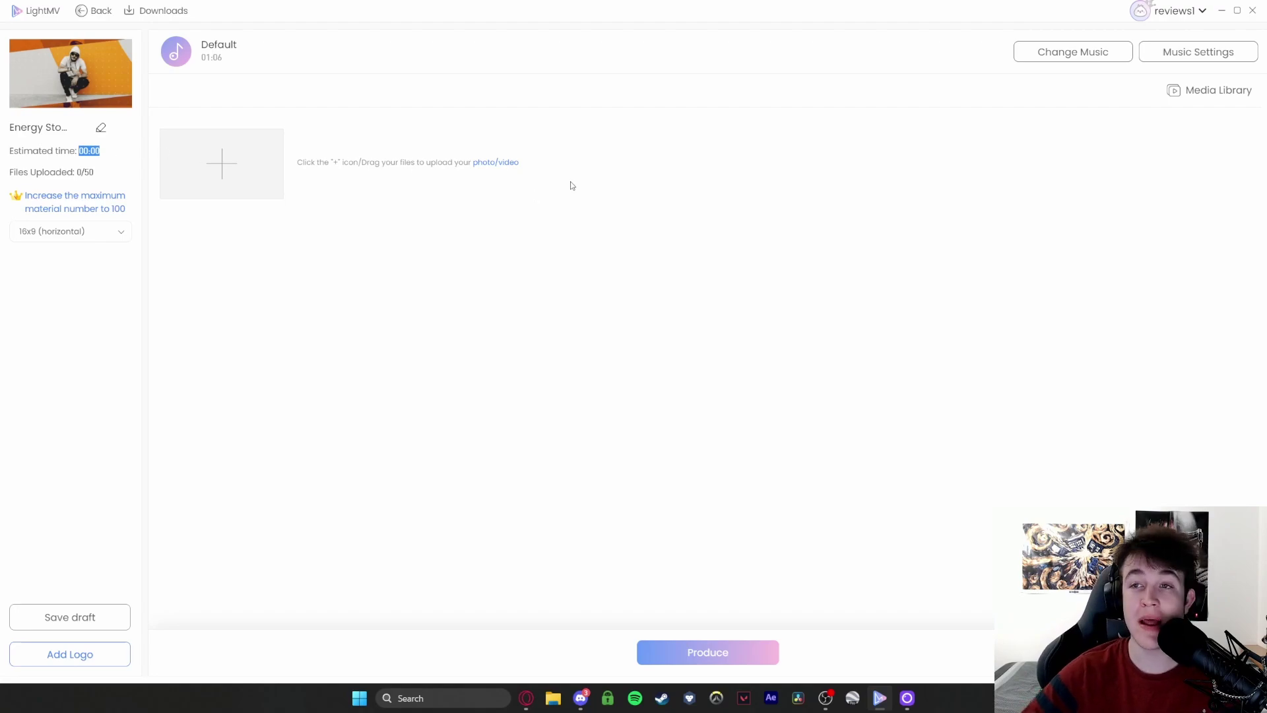
click(1173, 59)
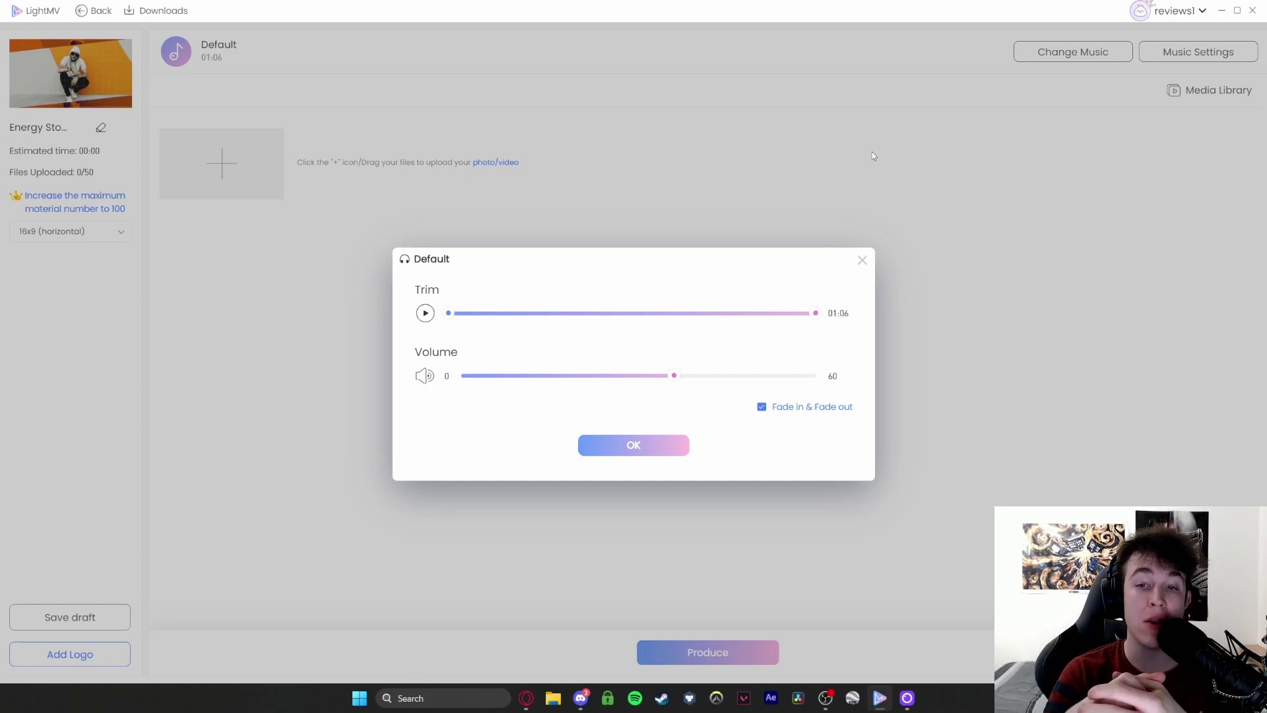
click(670, 444)
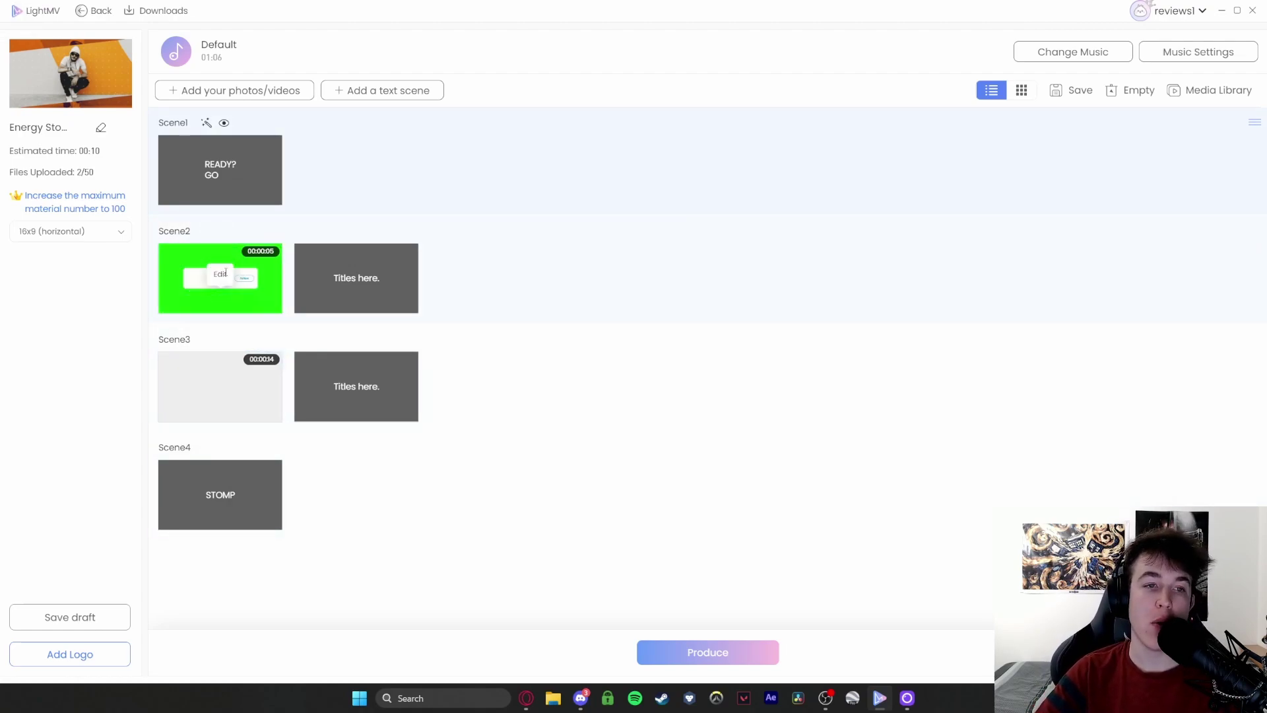
Step: Replace the Scene2 title placeholder with the text "Twitter" and apply it
click(327, 306)
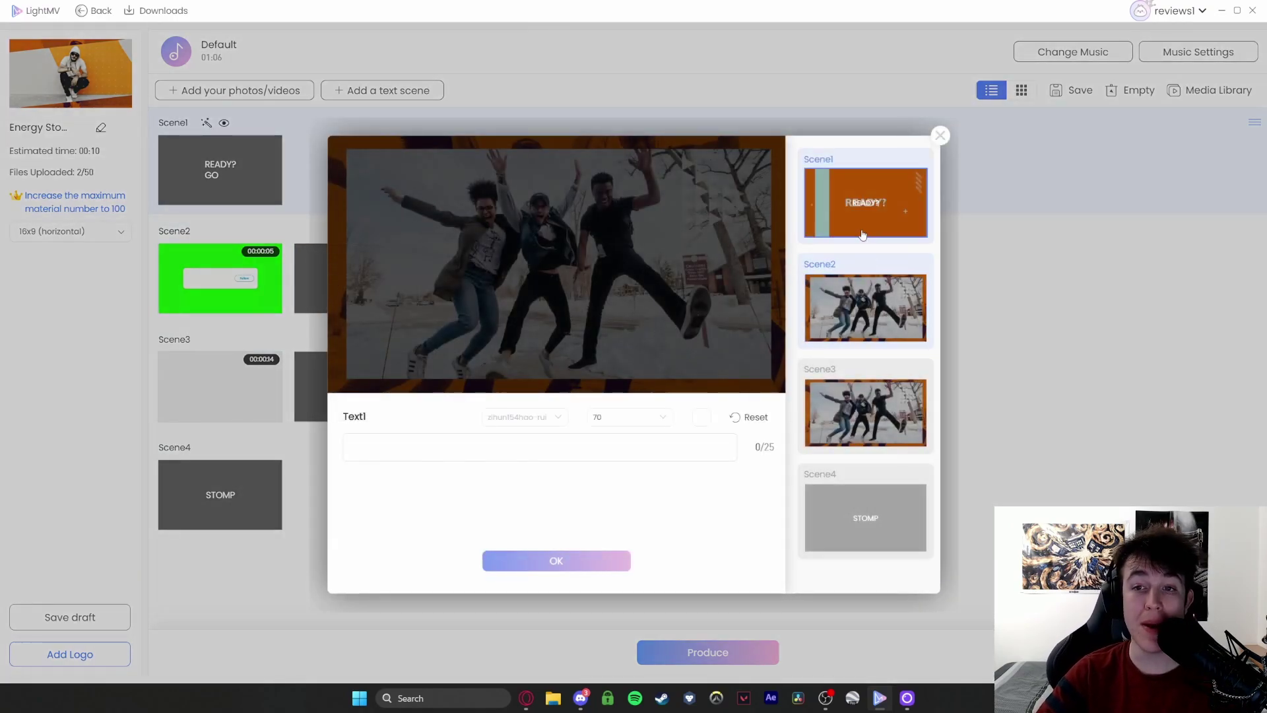
click(682, 441)
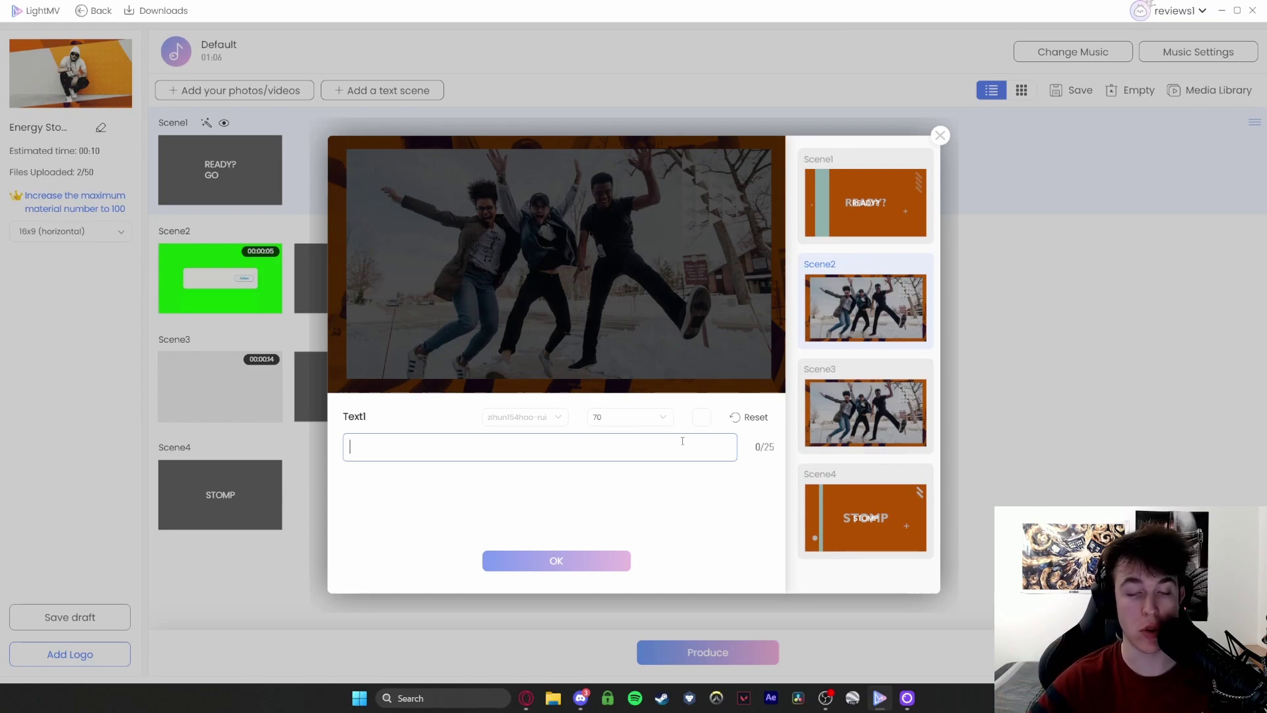
text(Twitter)
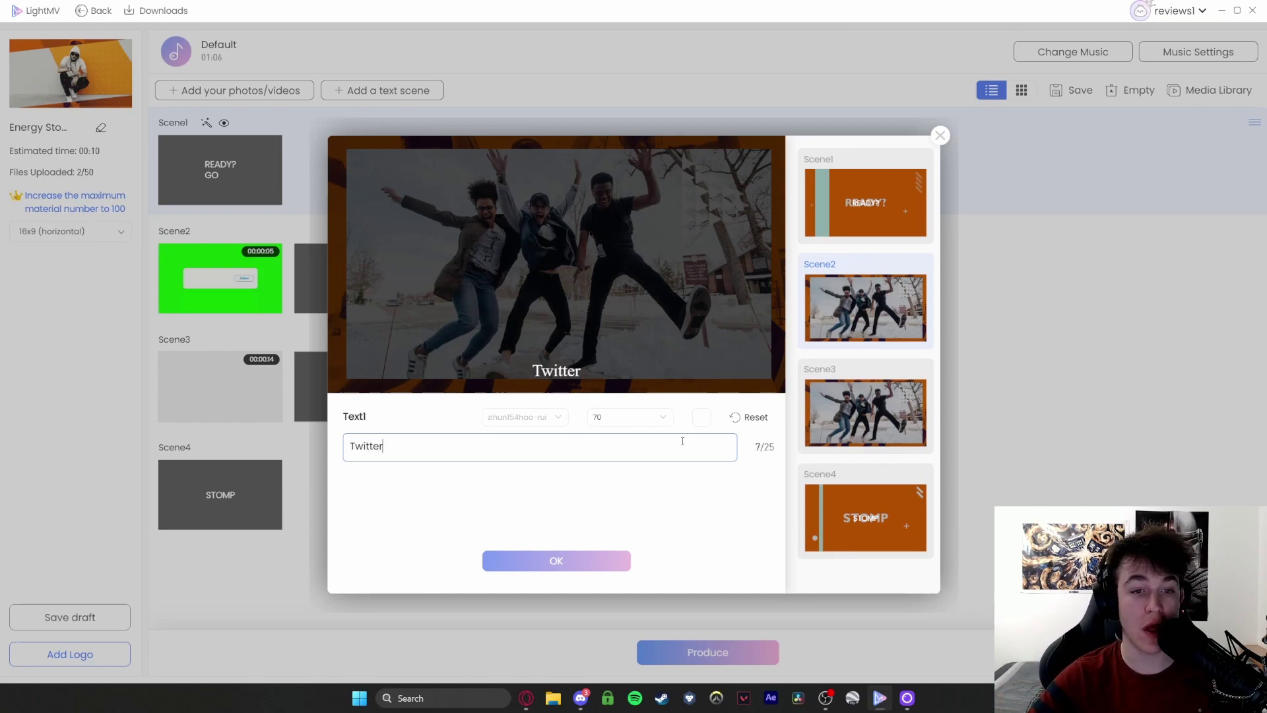
click(625, 568)
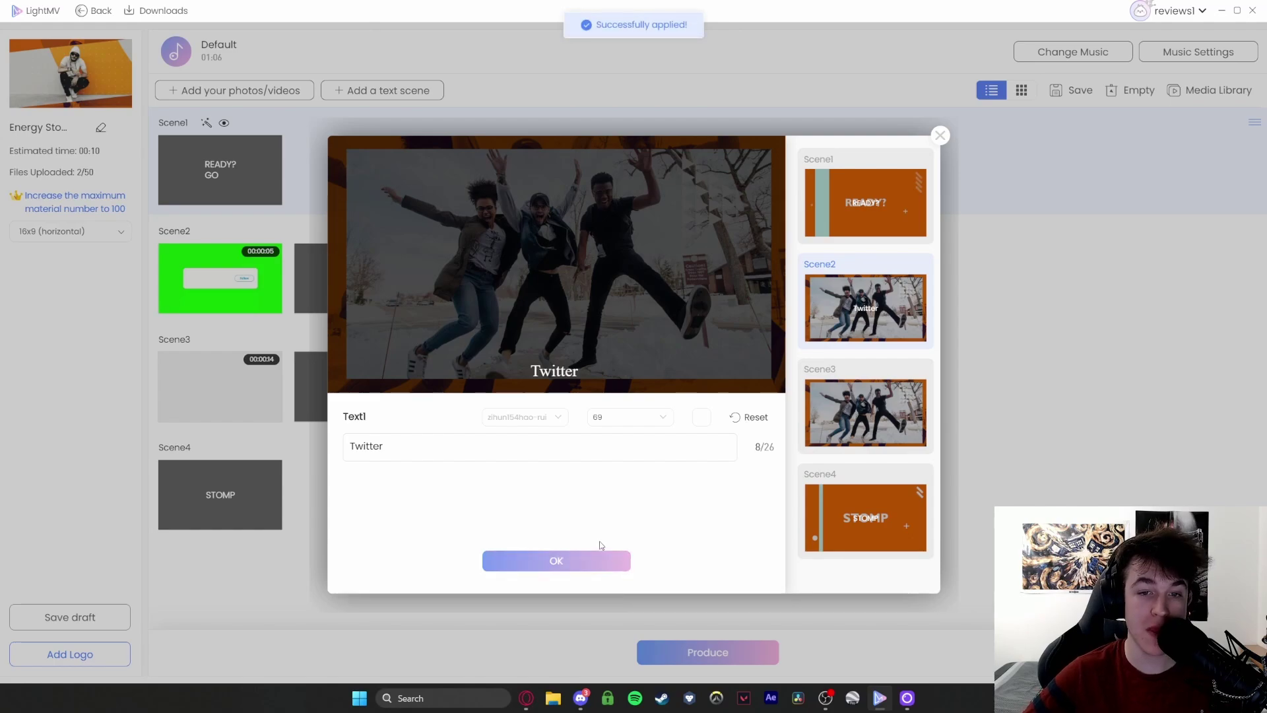
click(940, 137)
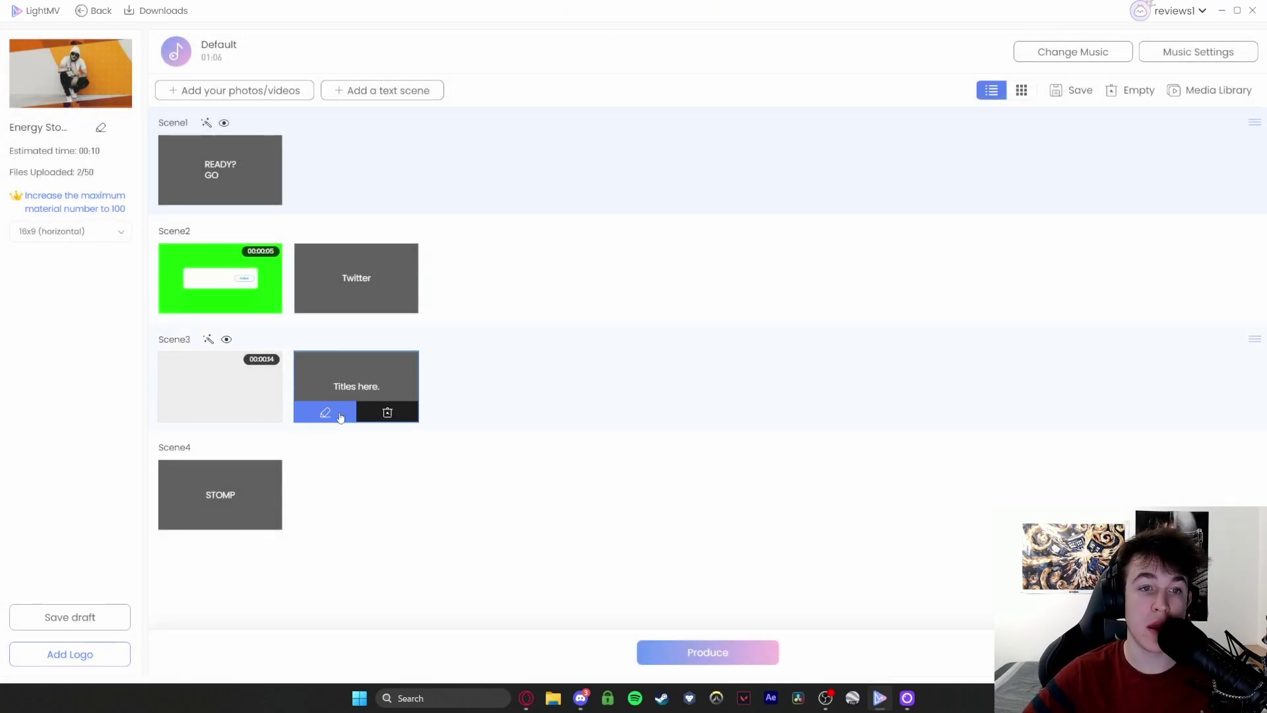
Step: Replace the Scene3 title placeholder with the text "Video 2" and apply it
click(331, 415)
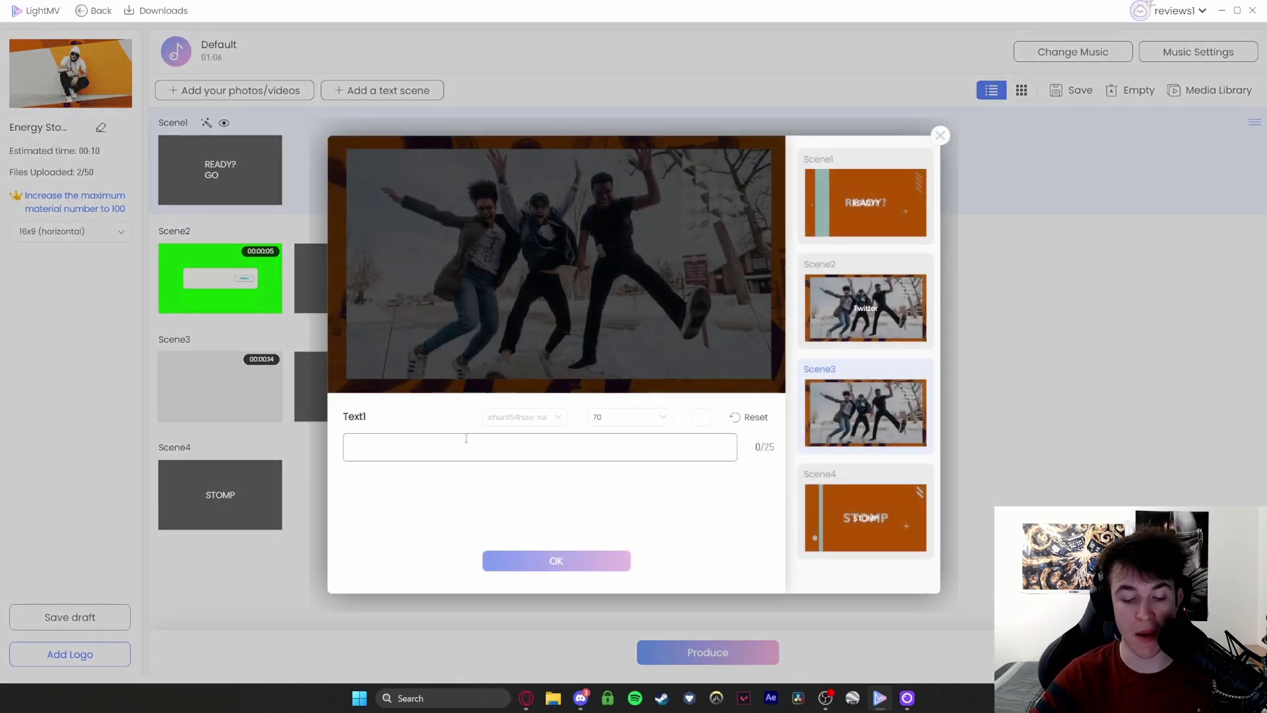
text(Video 2)
click(564, 562)
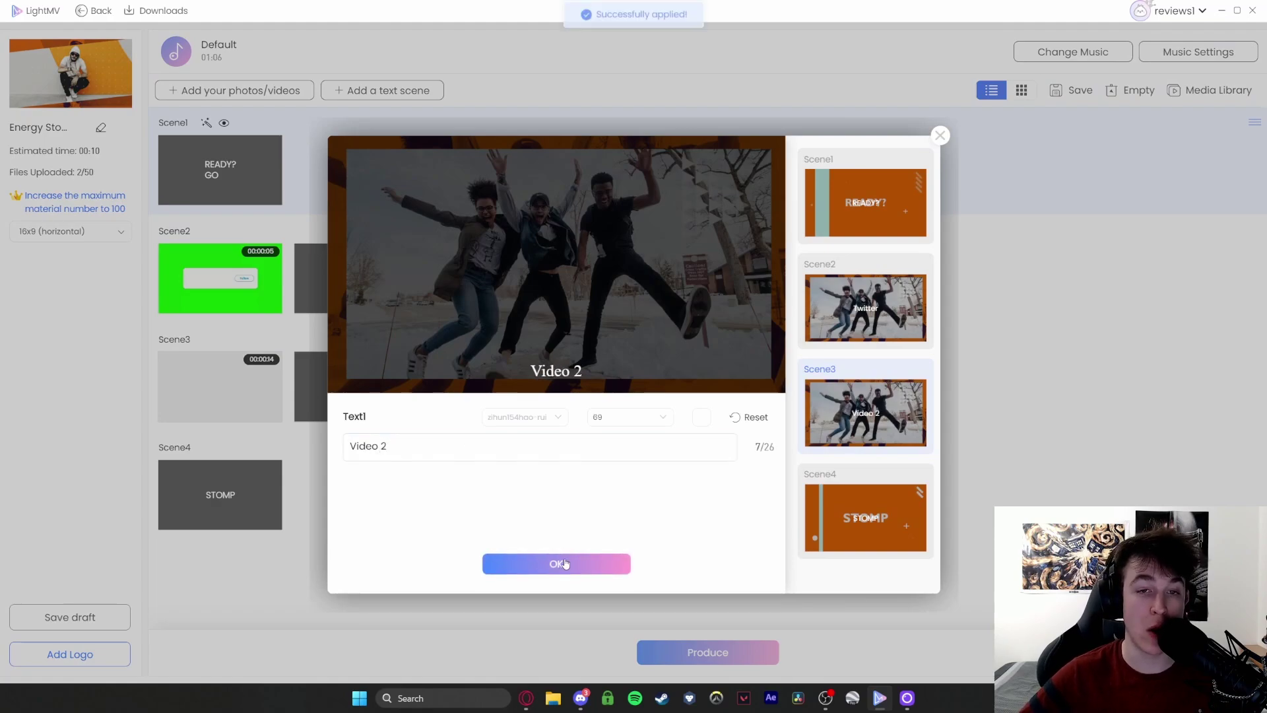
click(939, 135)
mouse_move(332, 420)
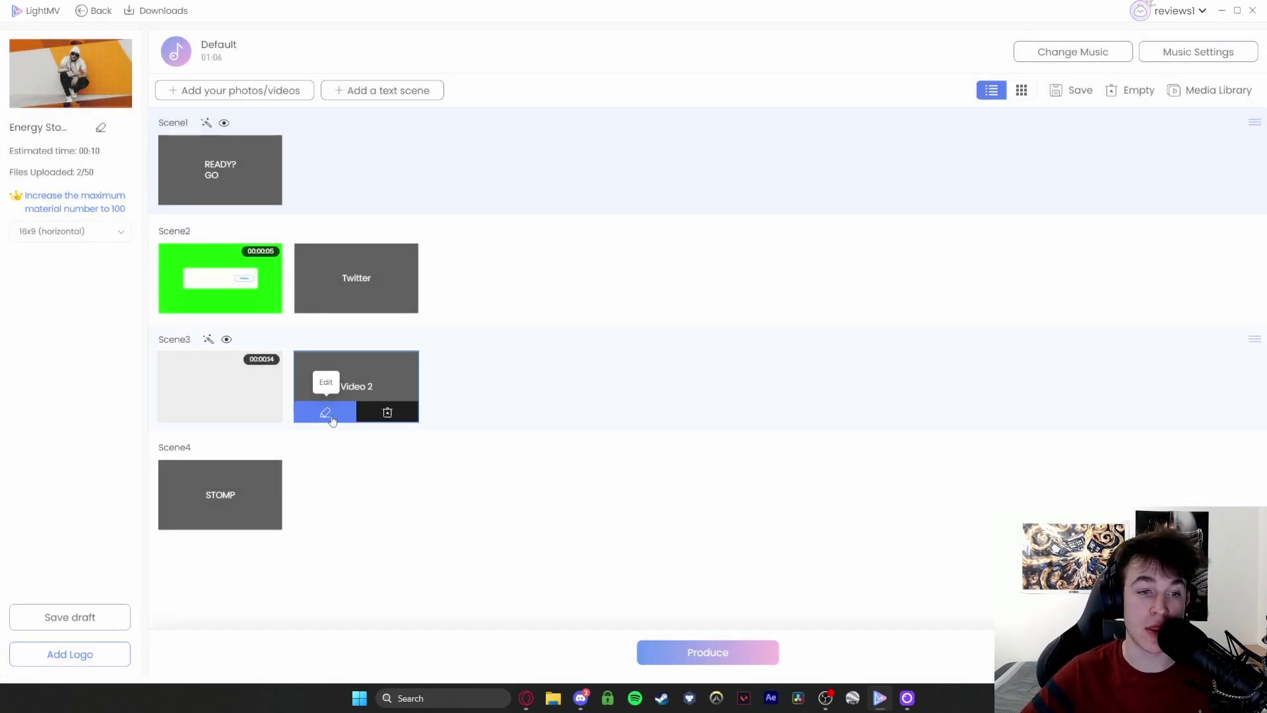
Step: Examine the text colour choices for the "READY?" title in Scene1 without changing anything
click(191, 193)
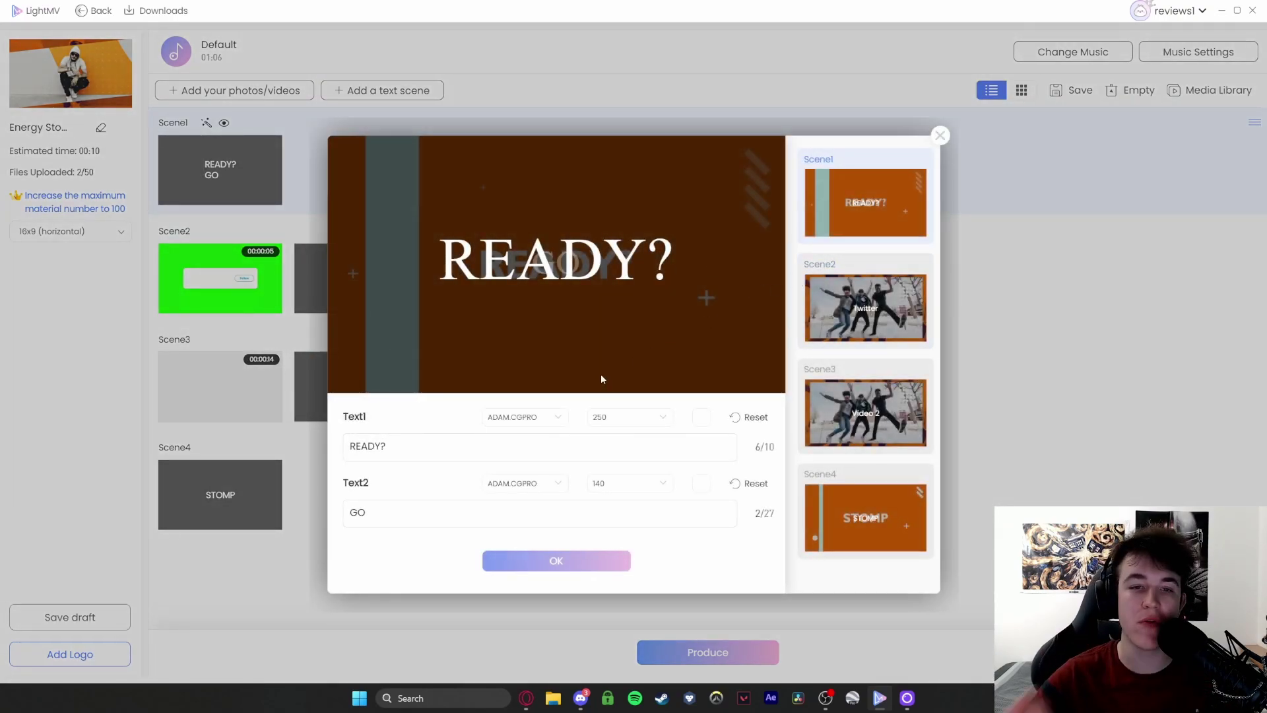
click(705, 421)
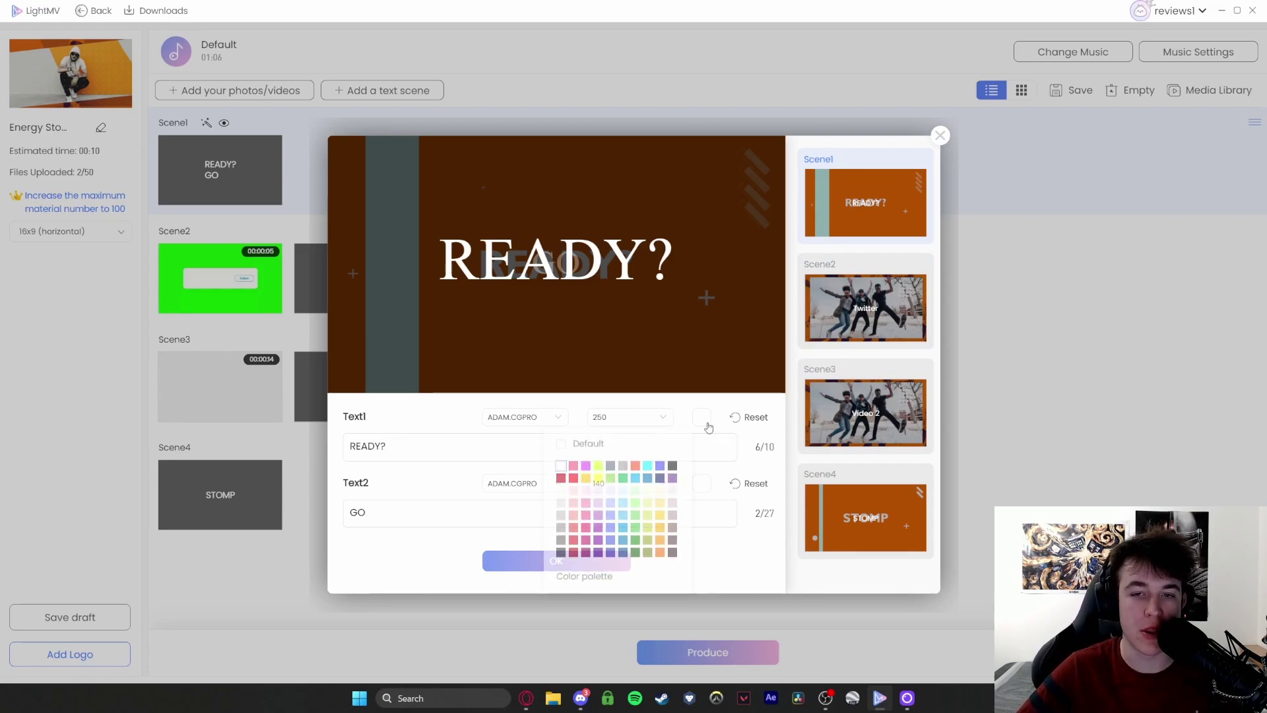
click(707, 425)
click(708, 425)
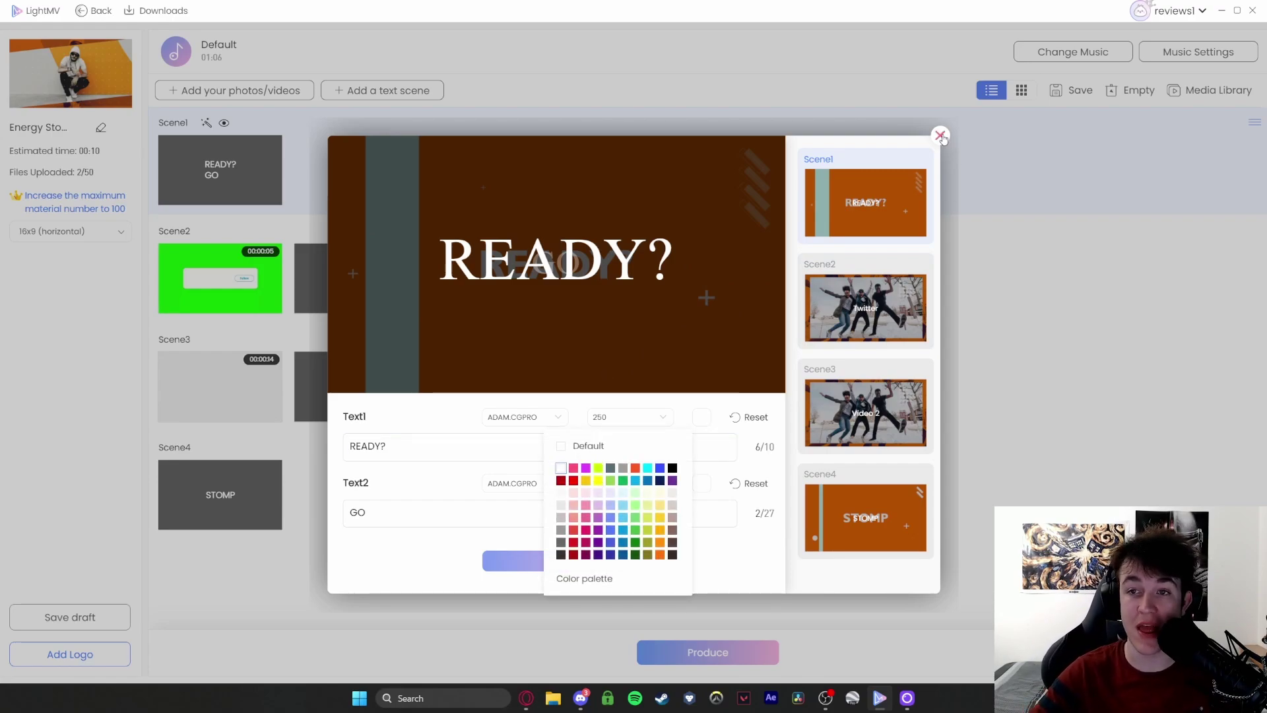
click(941, 135)
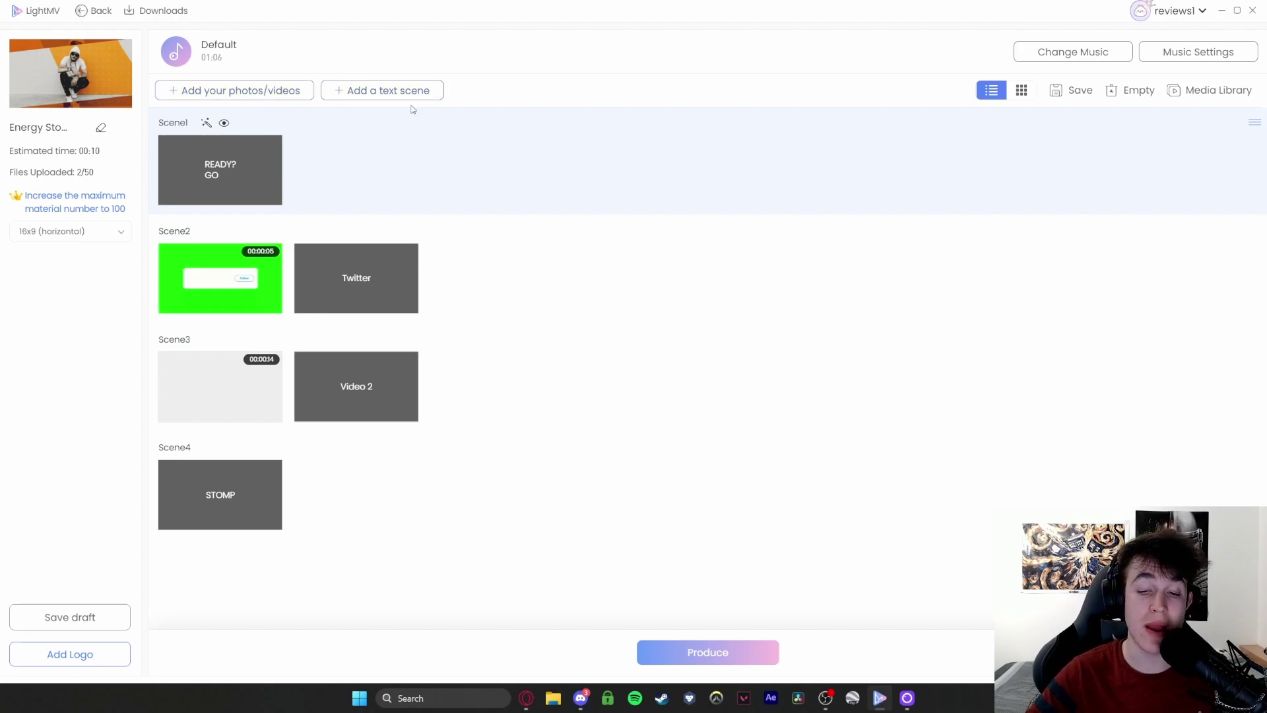
Step: Produce the video for free in 360P and dismiss the Facebook group invitation
click(727, 653)
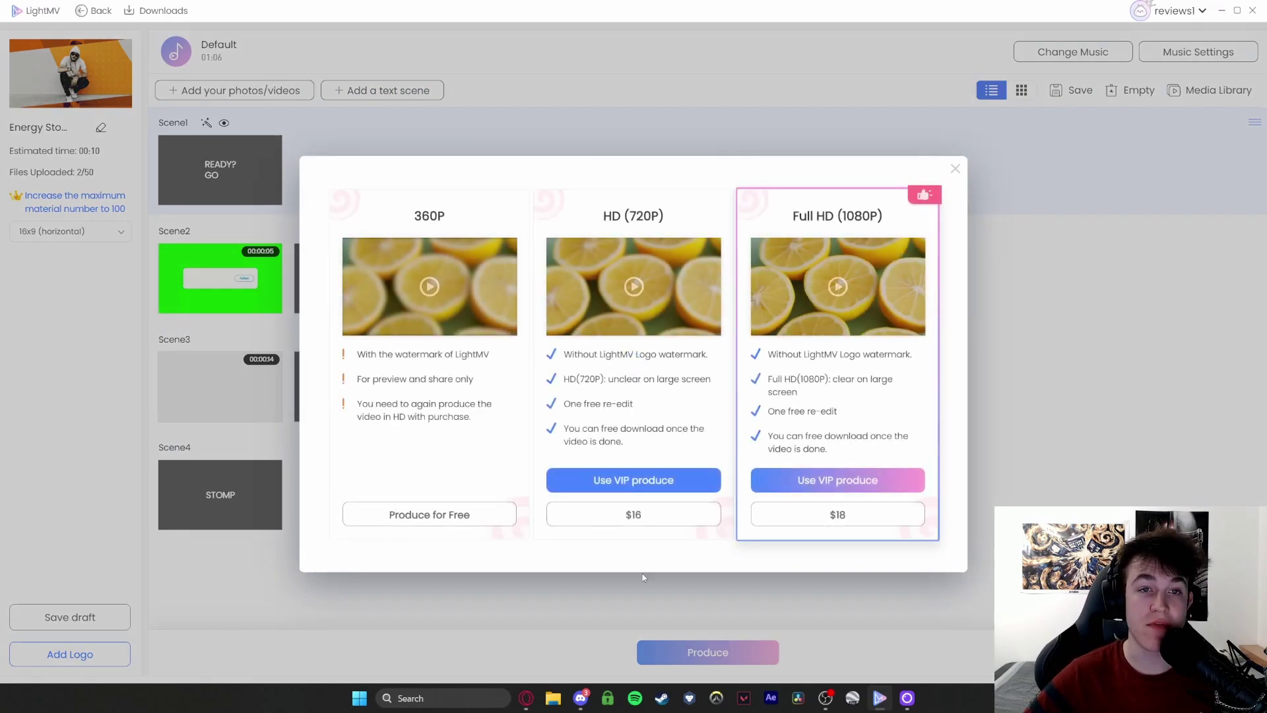
click(465, 518)
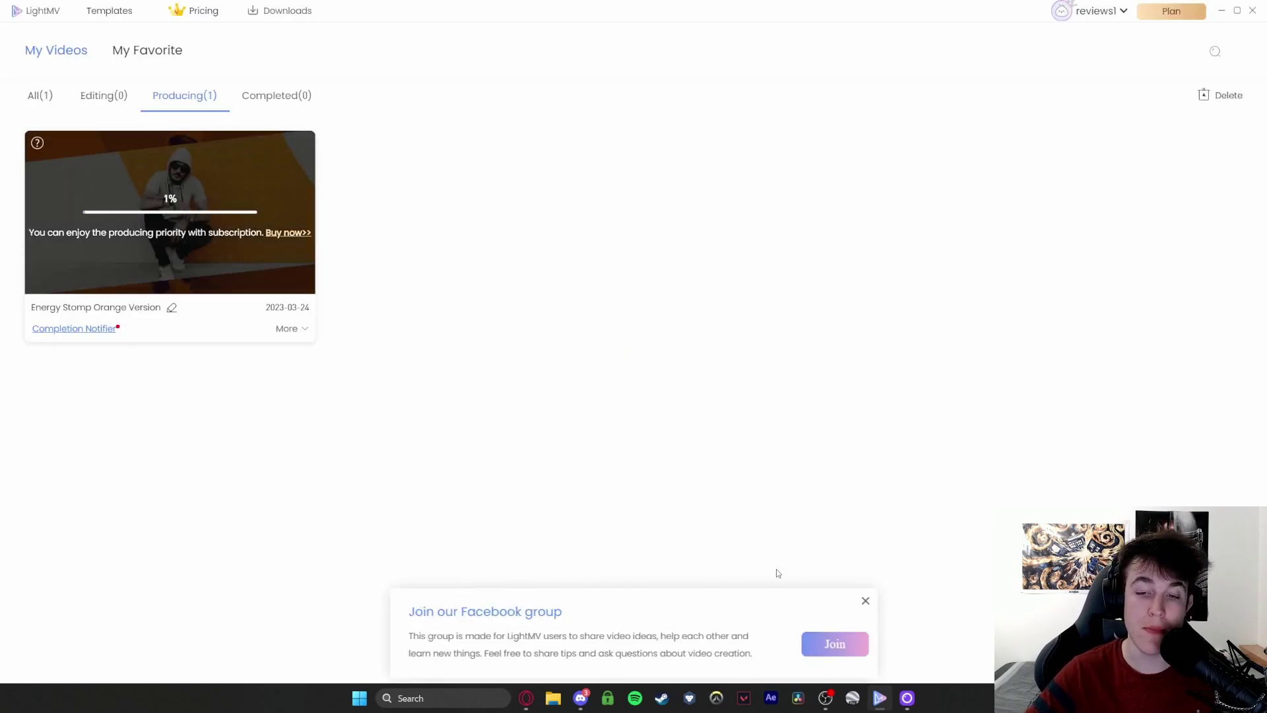
click(865, 601)
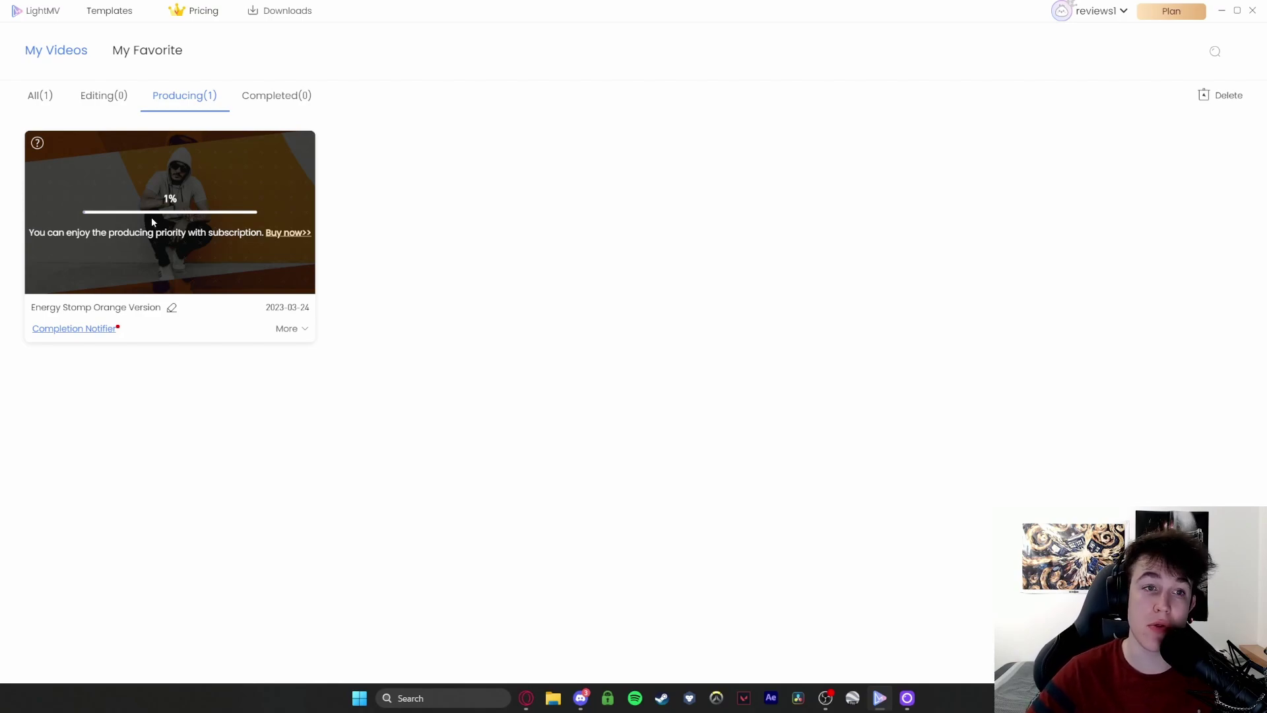
Step: Check the production progress of the video across the All, Editing, Producing and Completed lists
click(100, 96)
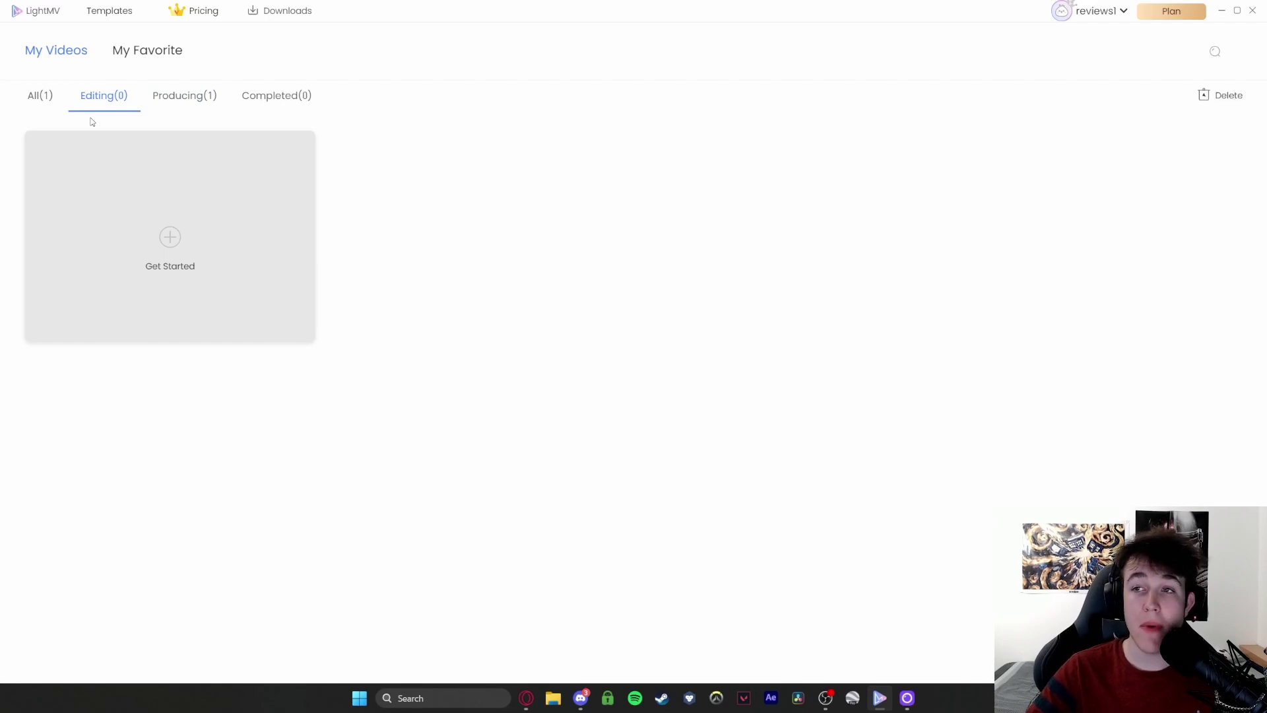
click(41, 97)
click(280, 97)
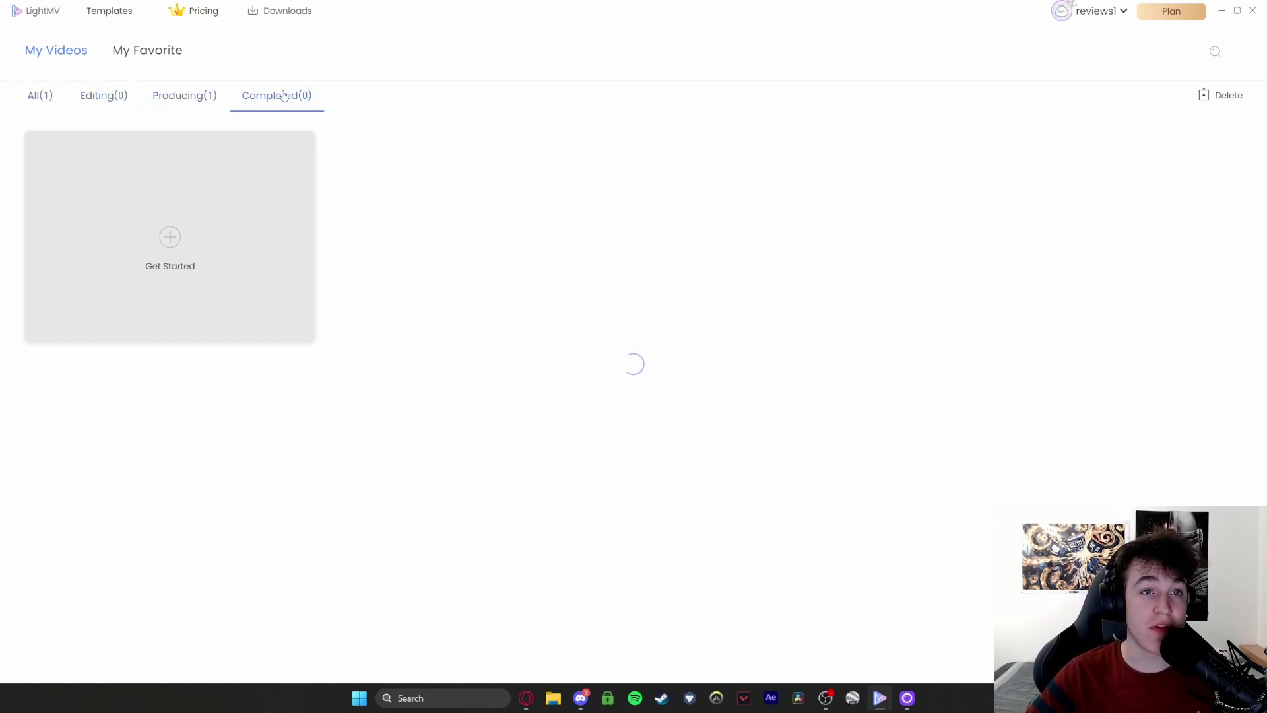
click(191, 97)
click(101, 96)
click(40, 99)
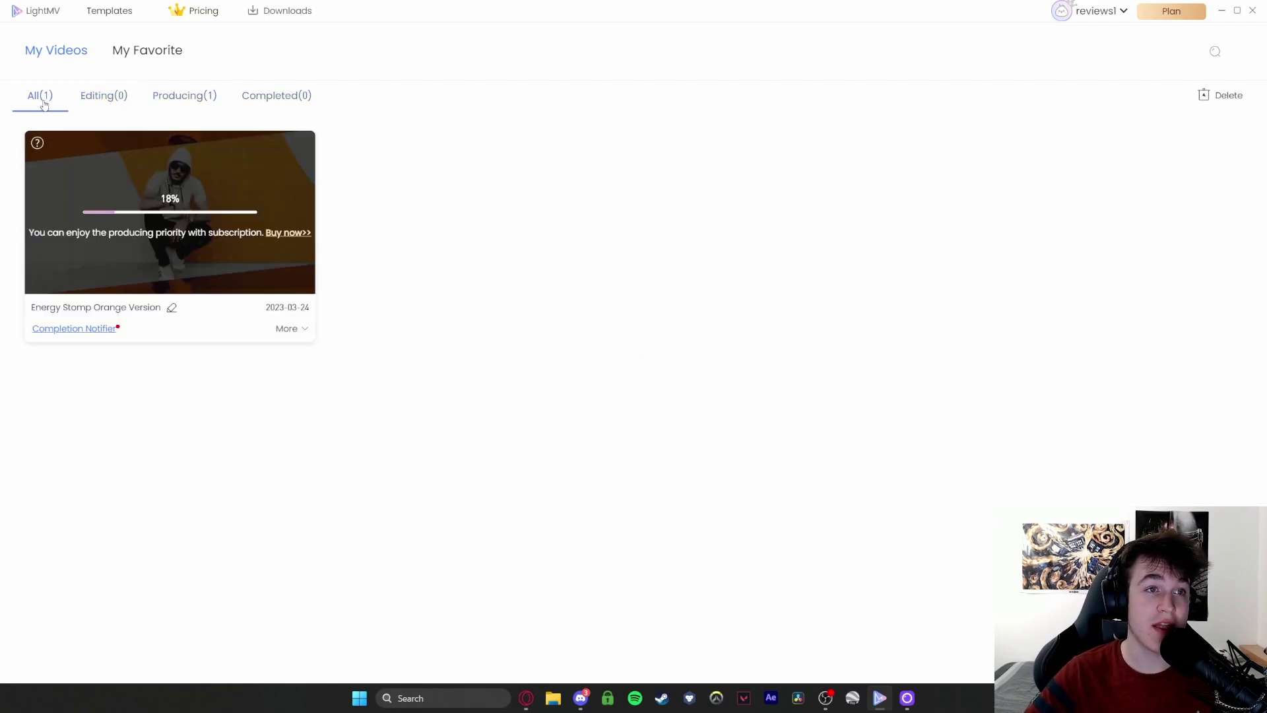
click(228, 109)
click(278, 106)
click(52, 103)
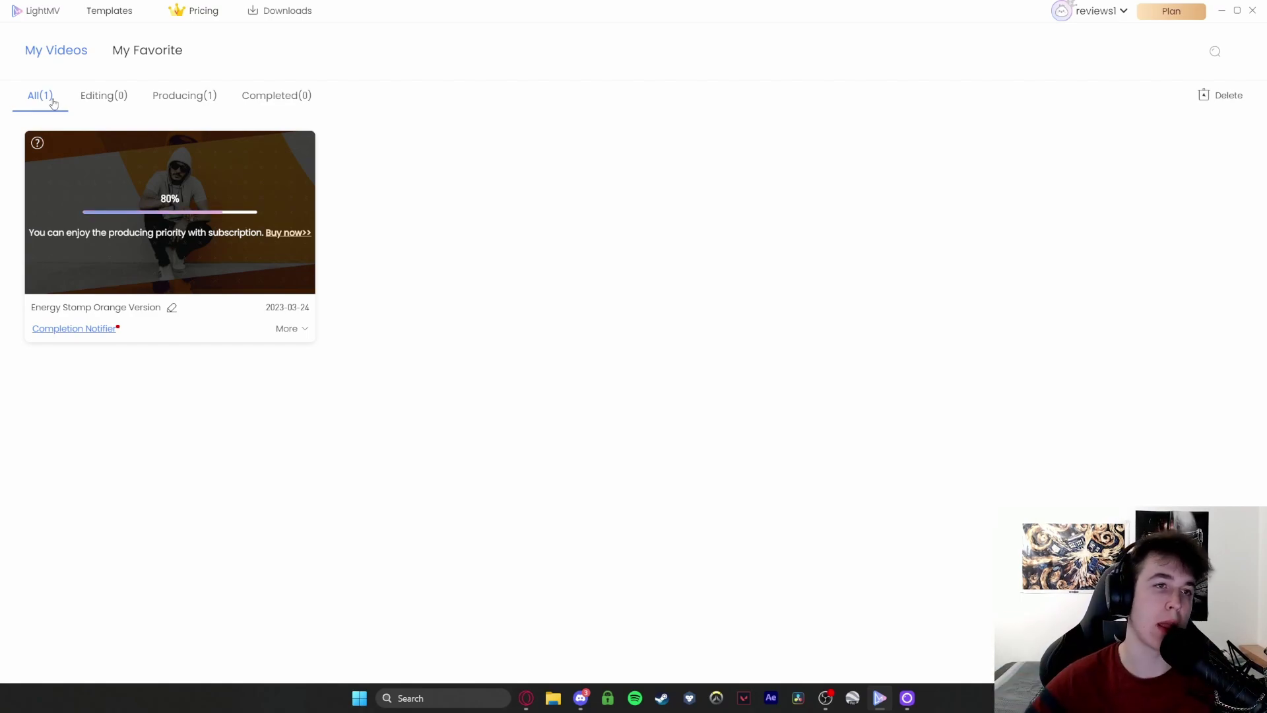
click(110, 103)
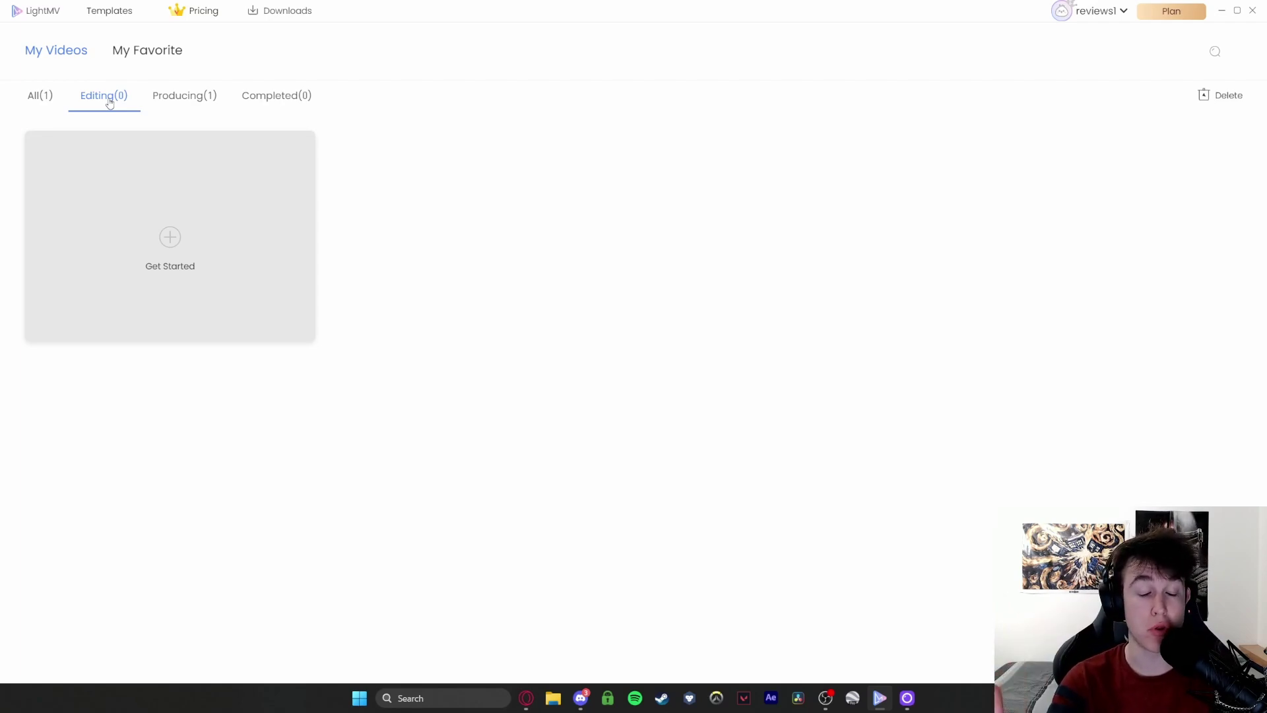
click(170, 97)
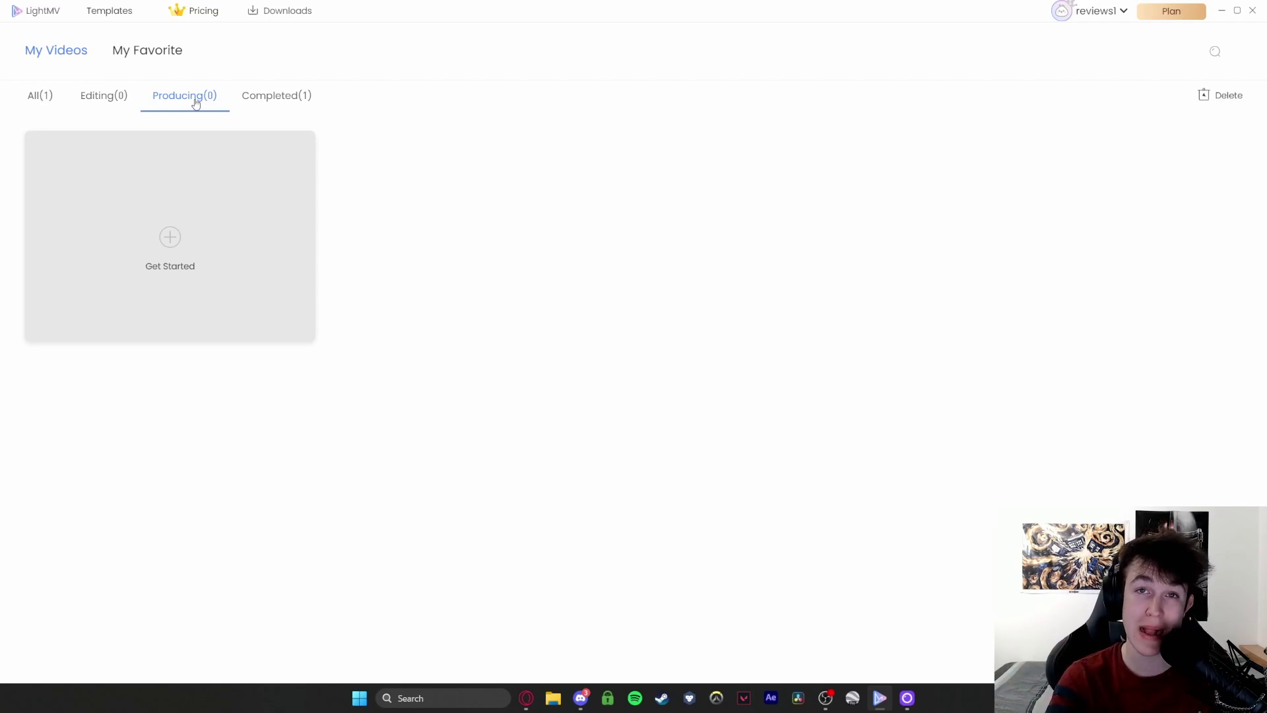
Step: Preview the completed Energy Stomp Orange Version video and read the notice about watermarked SD videos
click(272, 99)
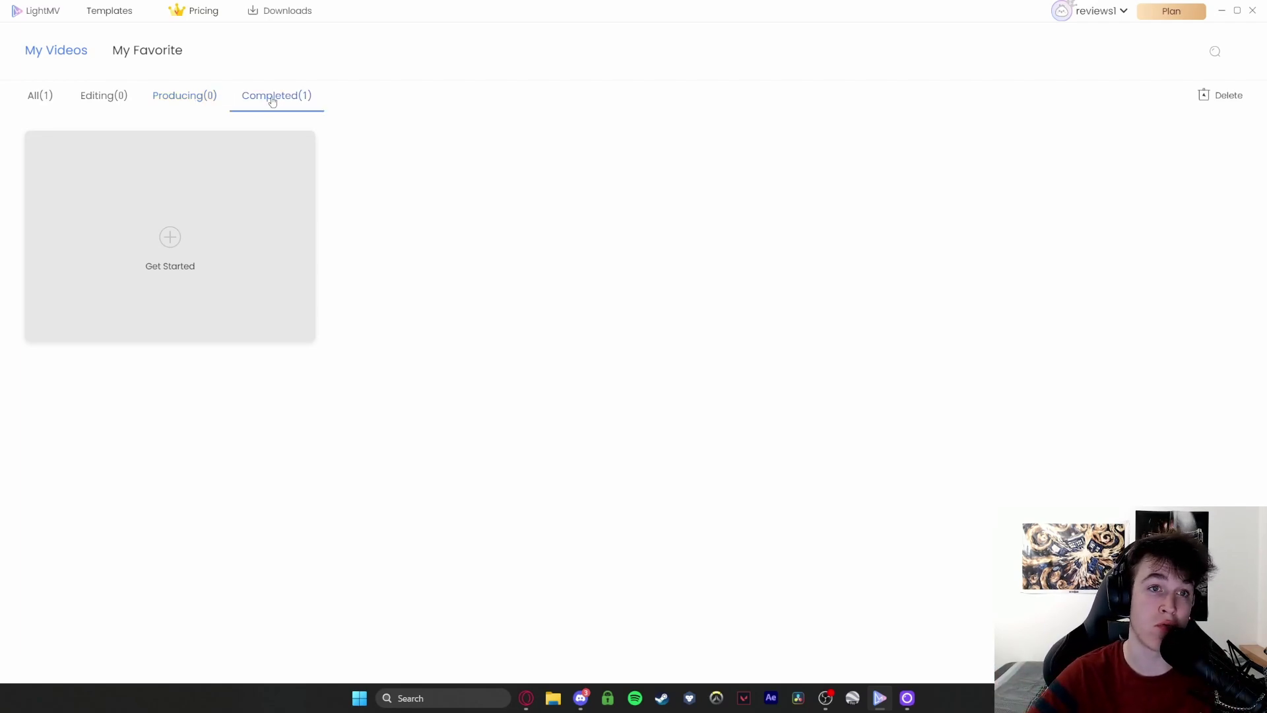
mouse_move(206, 199)
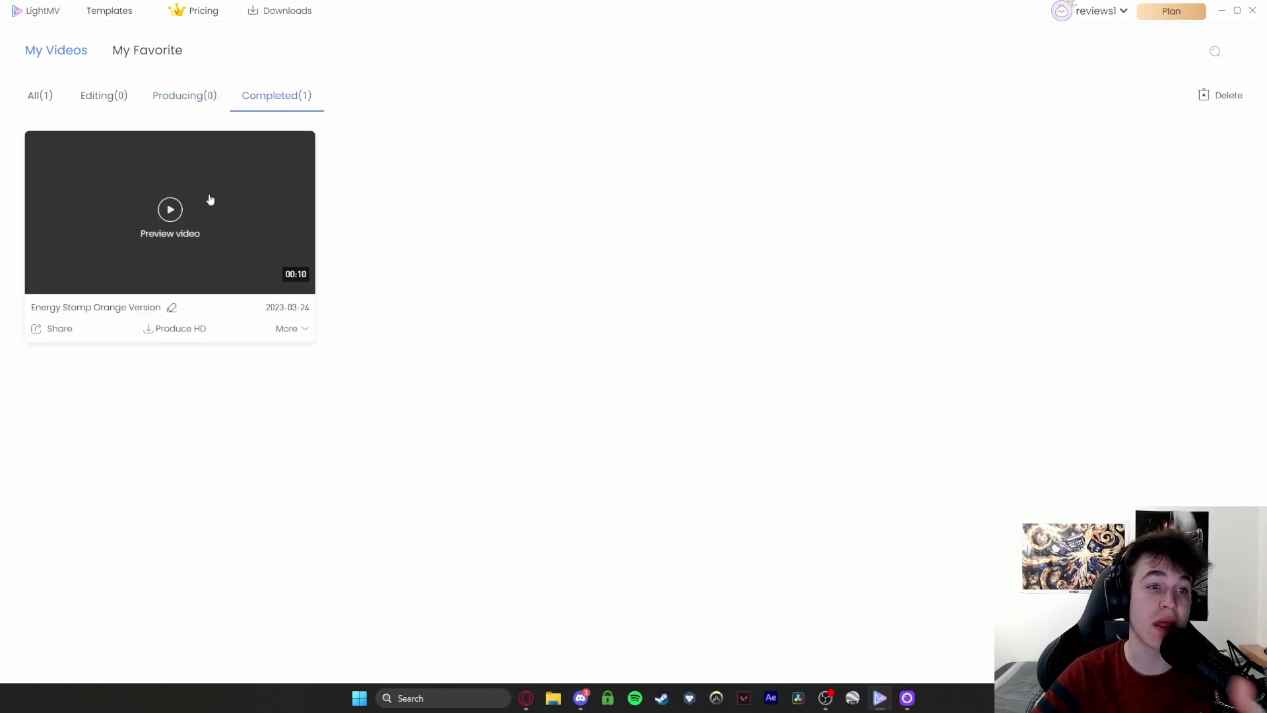
click(171, 210)
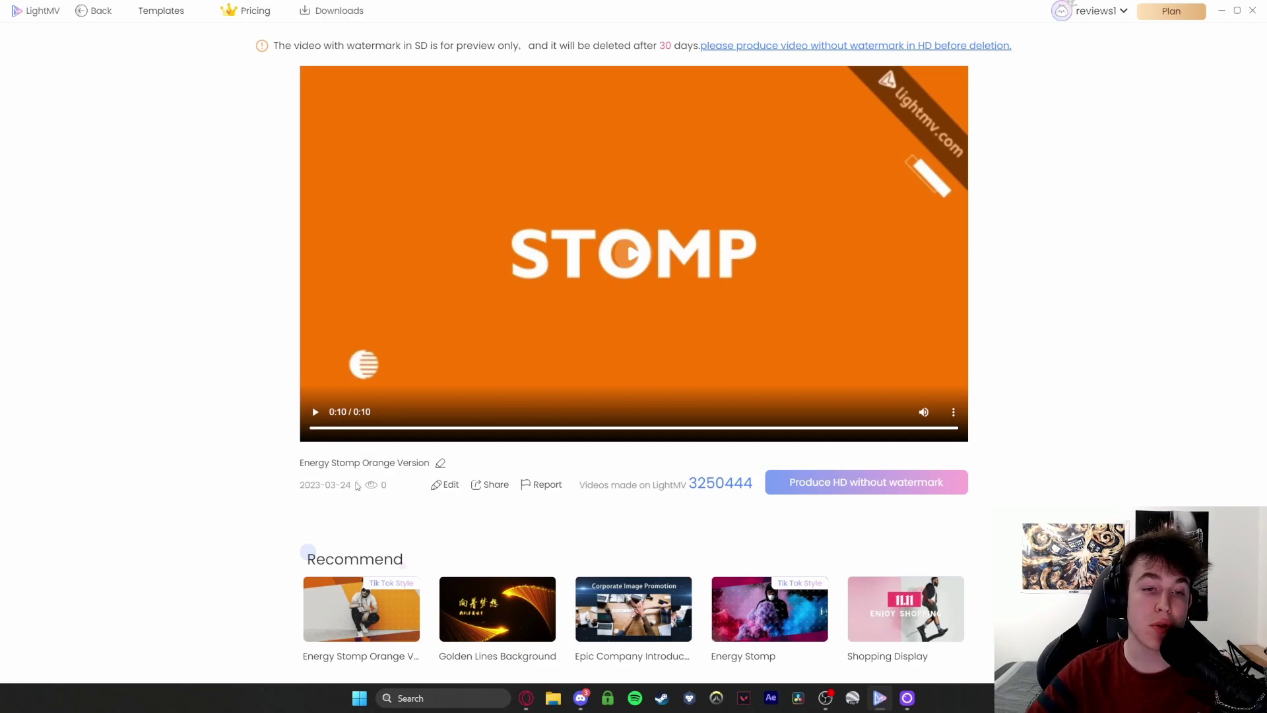
mouse_move(490, 494)
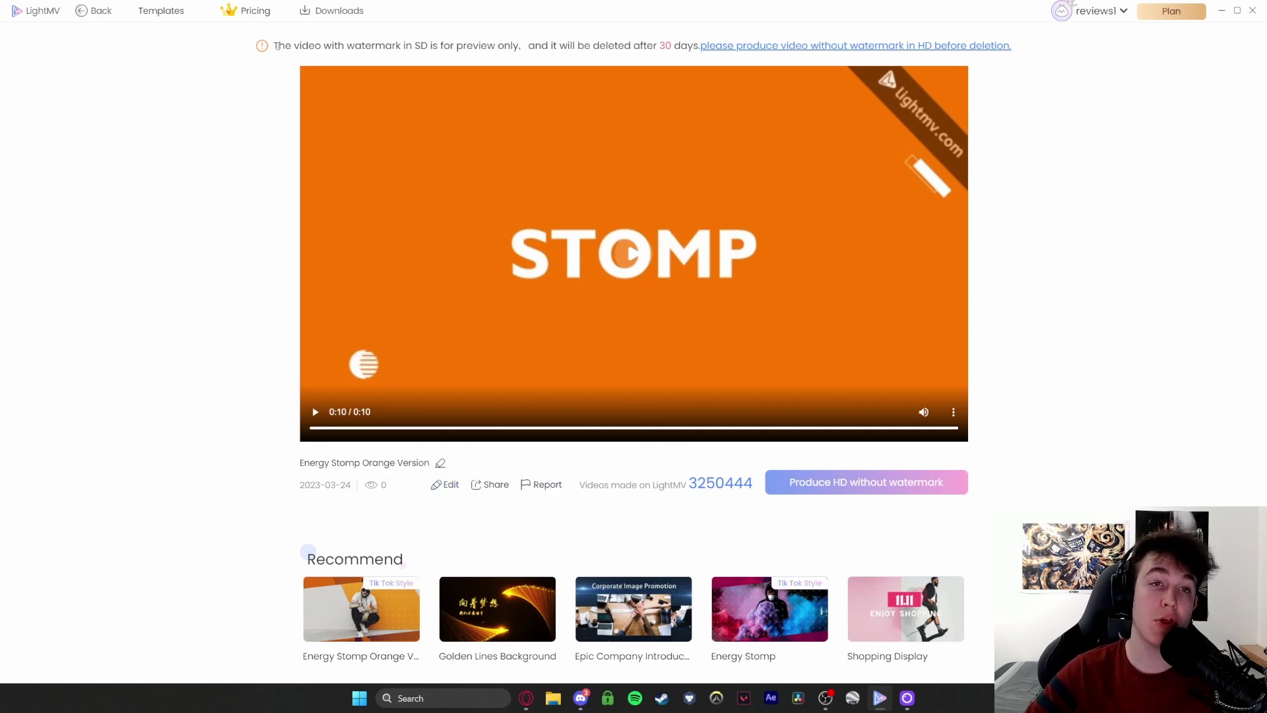
drag(276, 46, 692, 48)
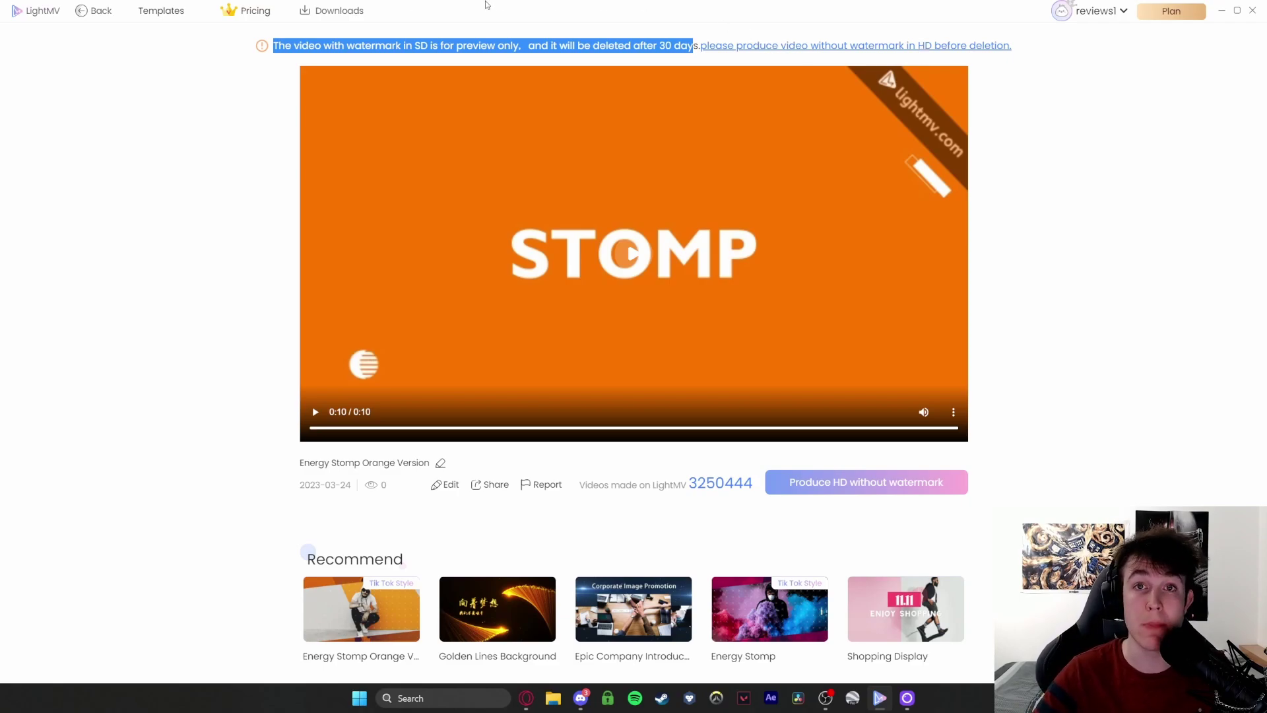
Step: Return to the template library and browse the available video templates across all categories
click(33, 12)
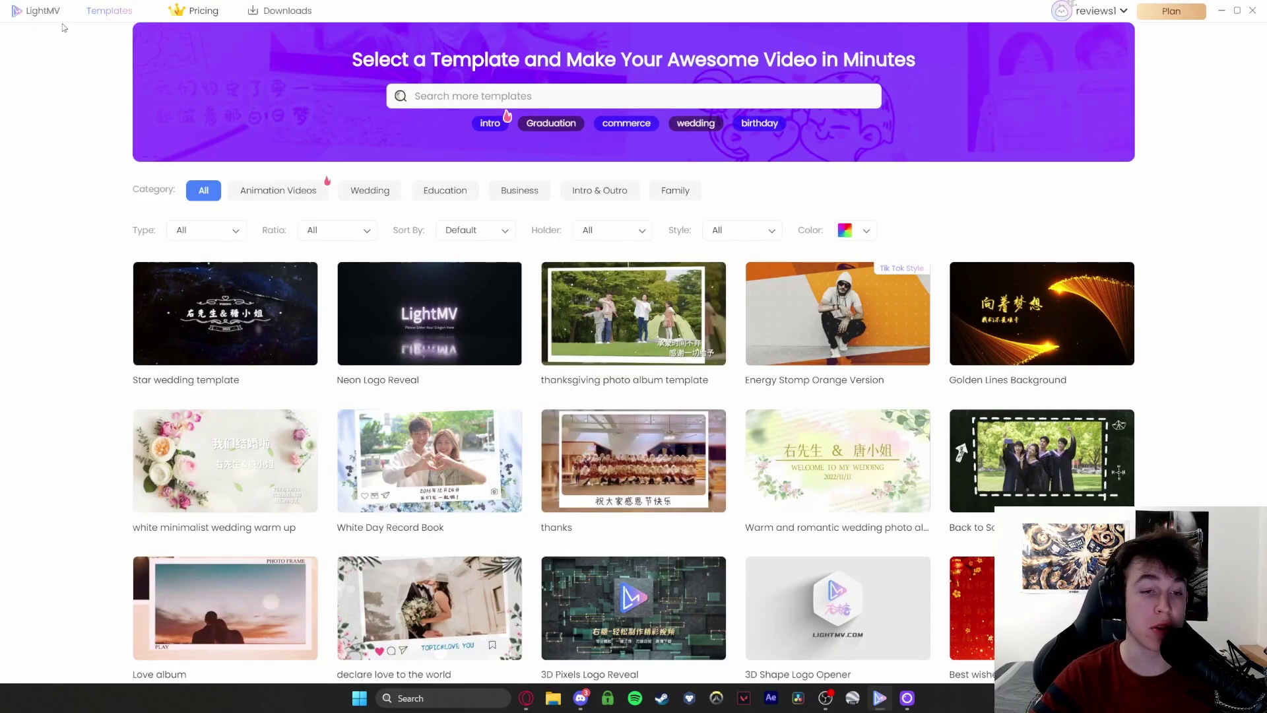
scroll(758, 282, down, 3)
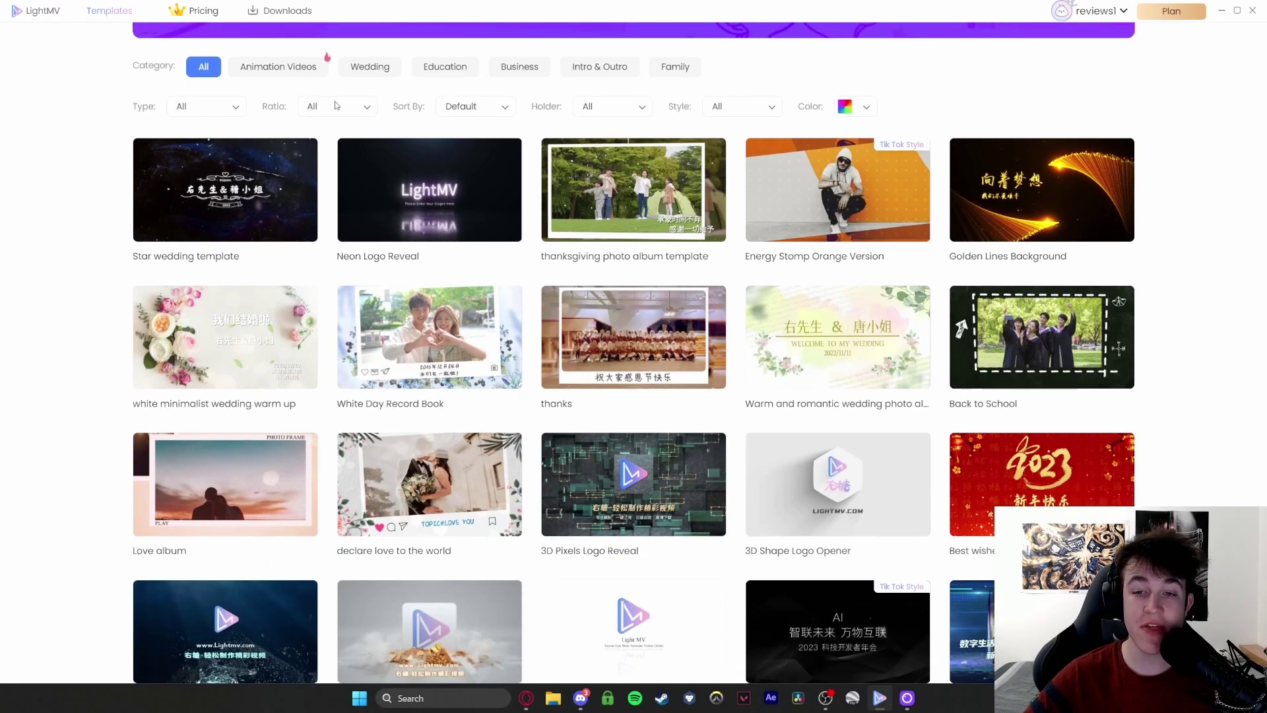
scroll(758, 282, down, 5)
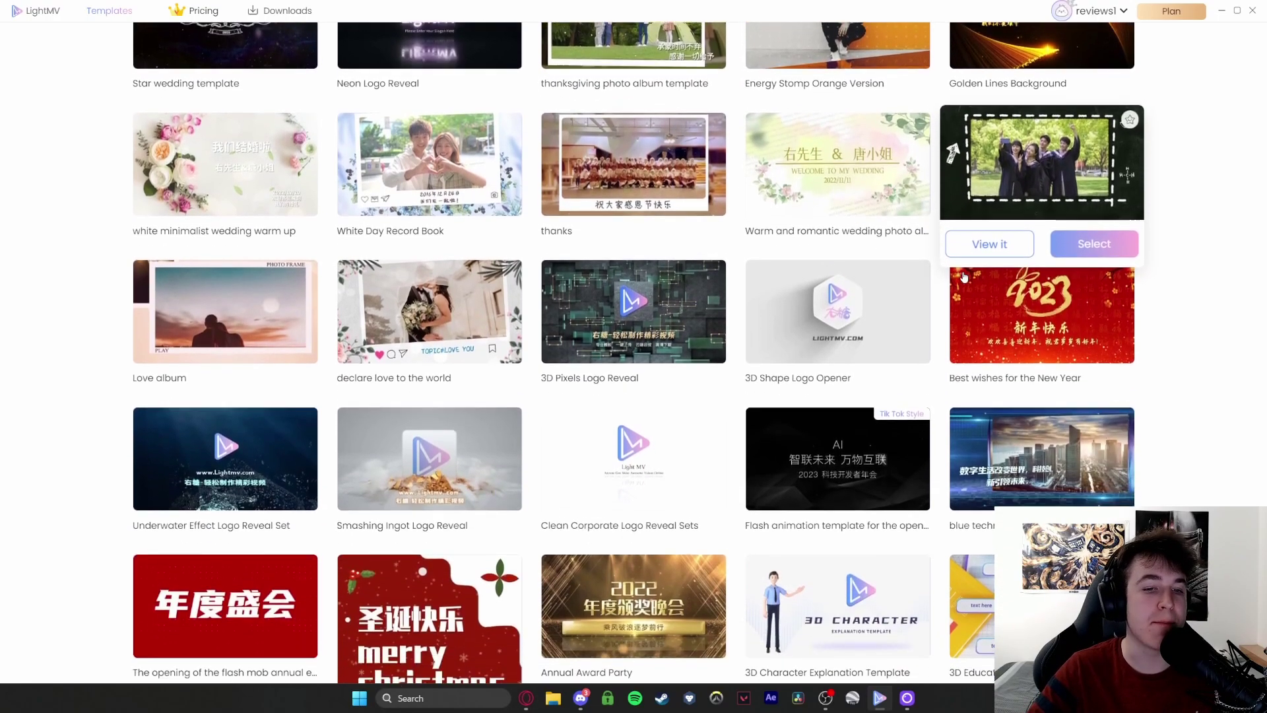
scroll(604, 359, down, 3)
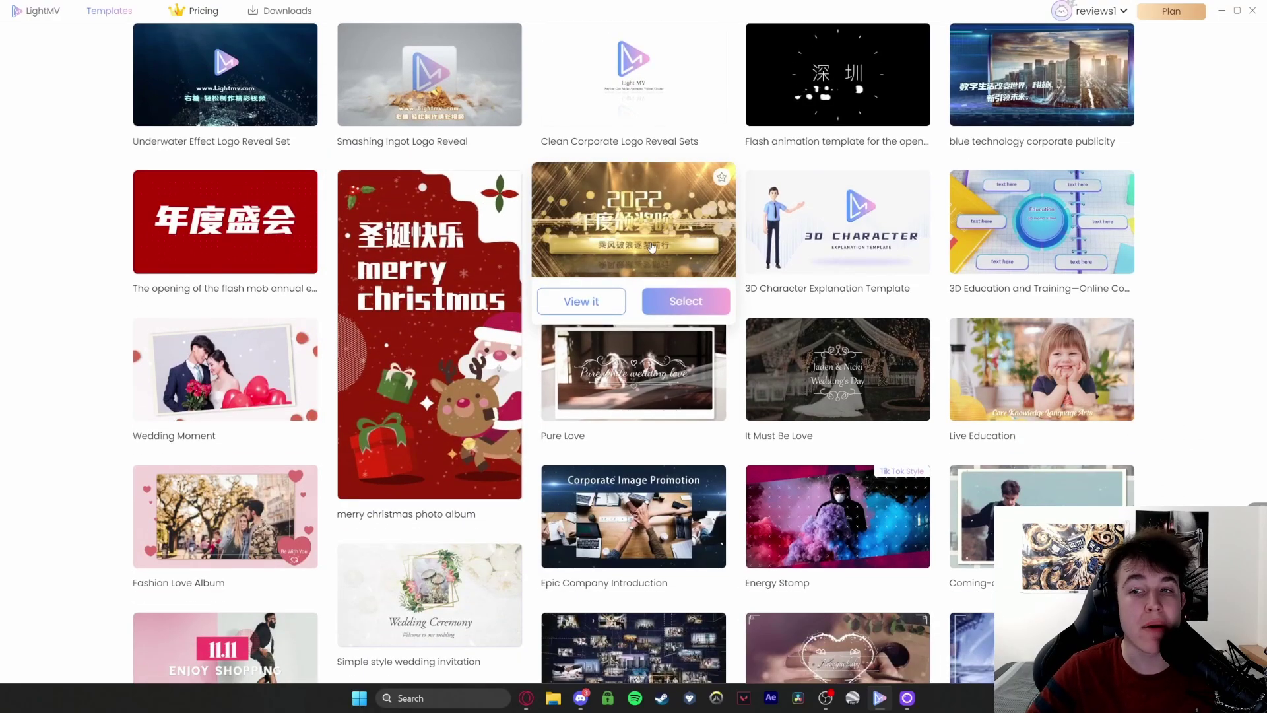
scroll(784, 264, down, 5)
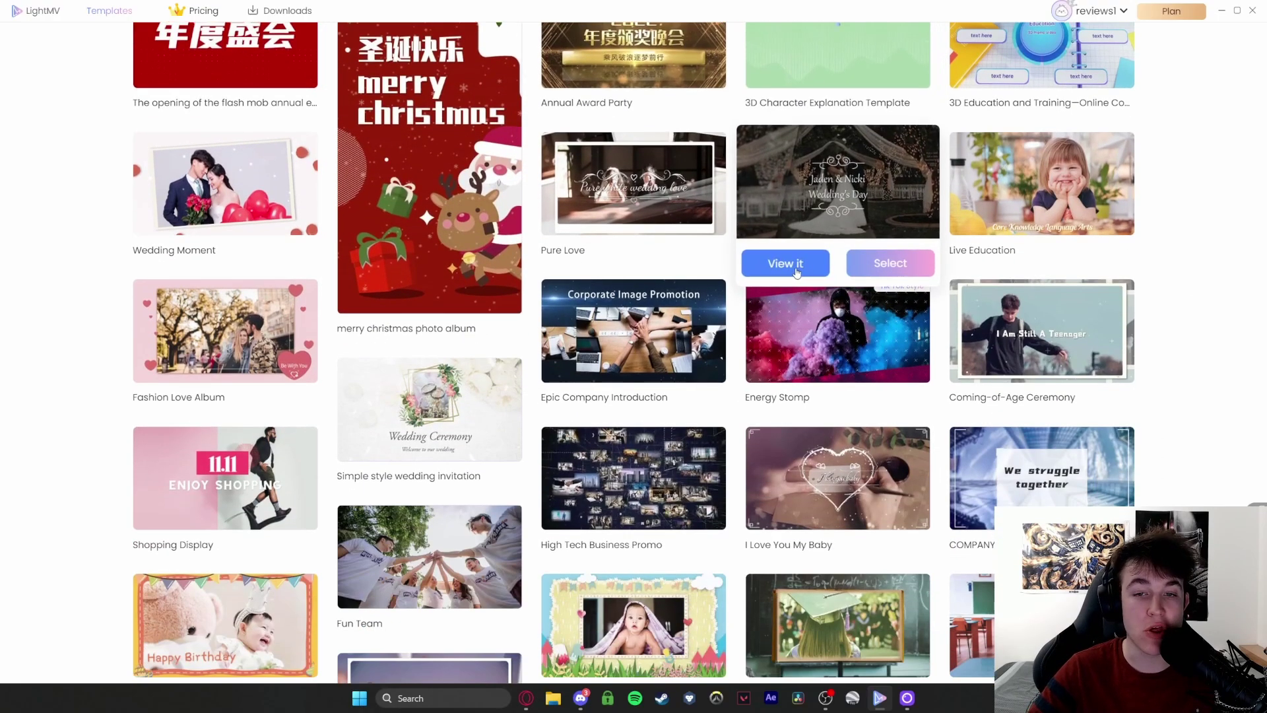
scroll(765, 285, down, 4)
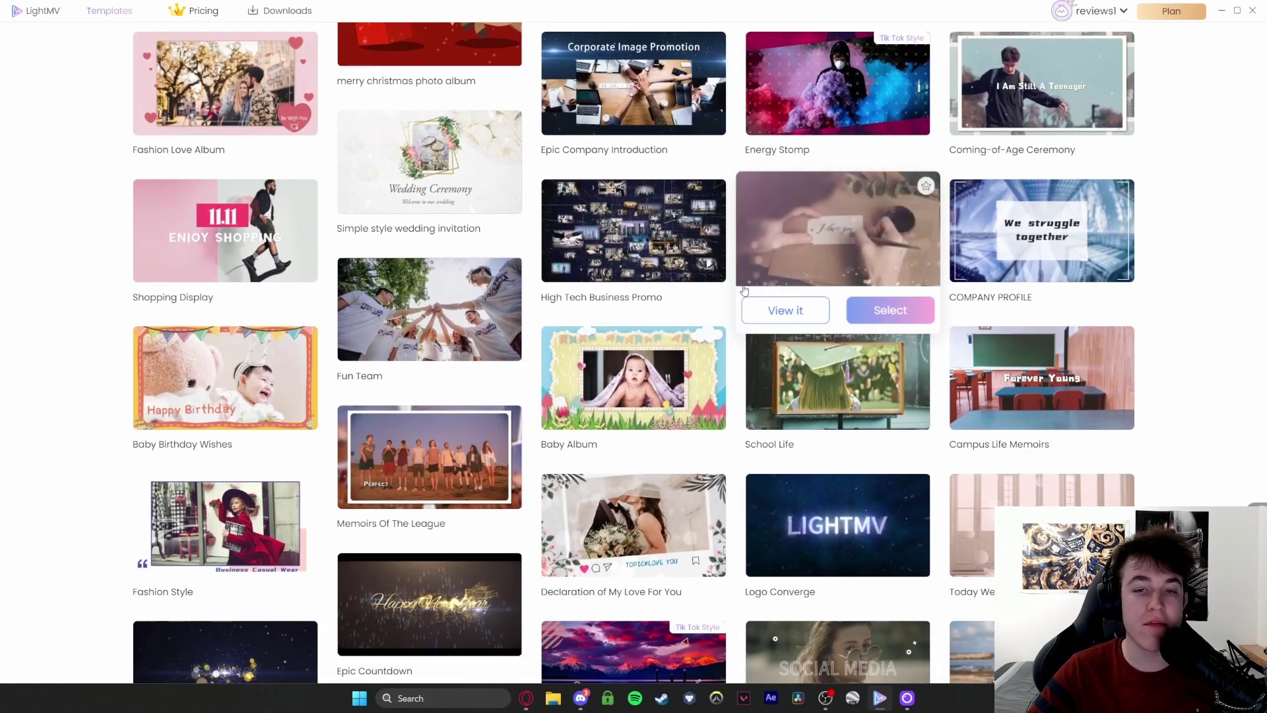